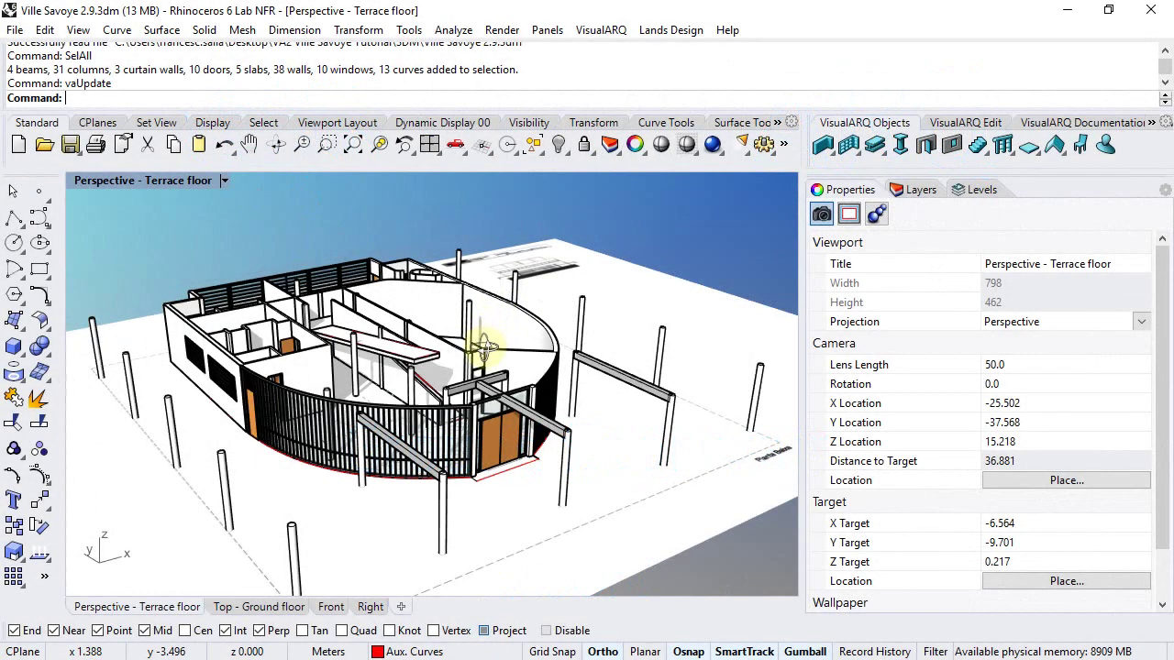
- Show the Top - Ground floor plan, zoomed in on the curved Villa Savoye staircase
scroll(344, 488, up, 5)
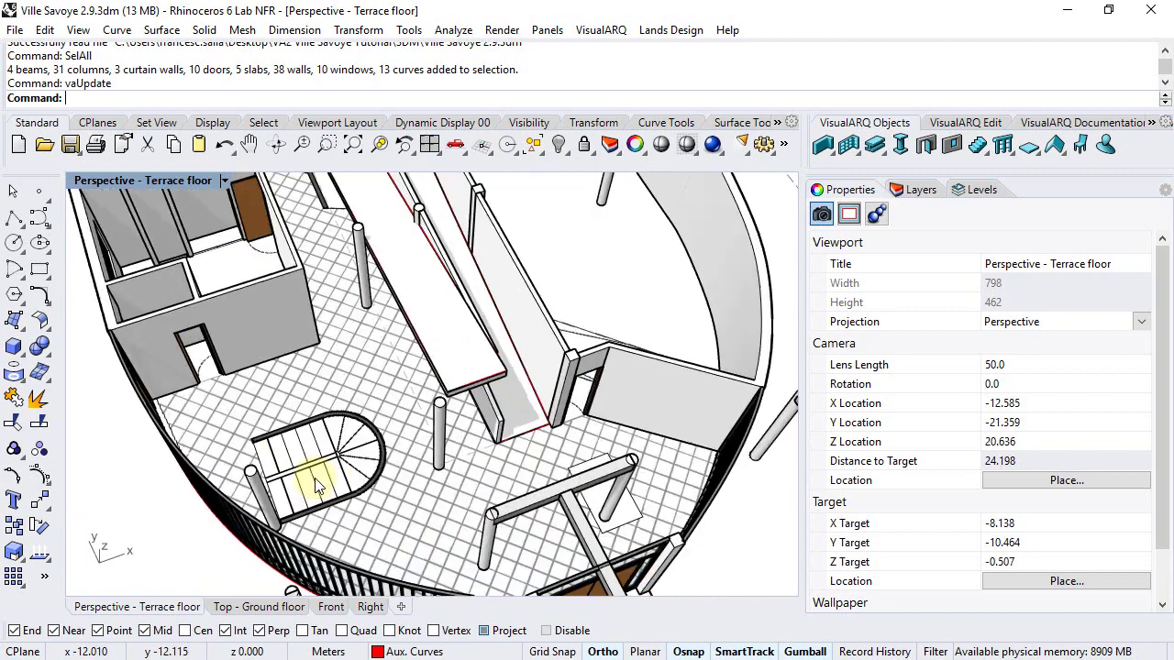
click(231, 607)
scroll(491, 413, down, 3)
right_drag(490, 414, 336, 314)
scroll(332, 307, down, 3)
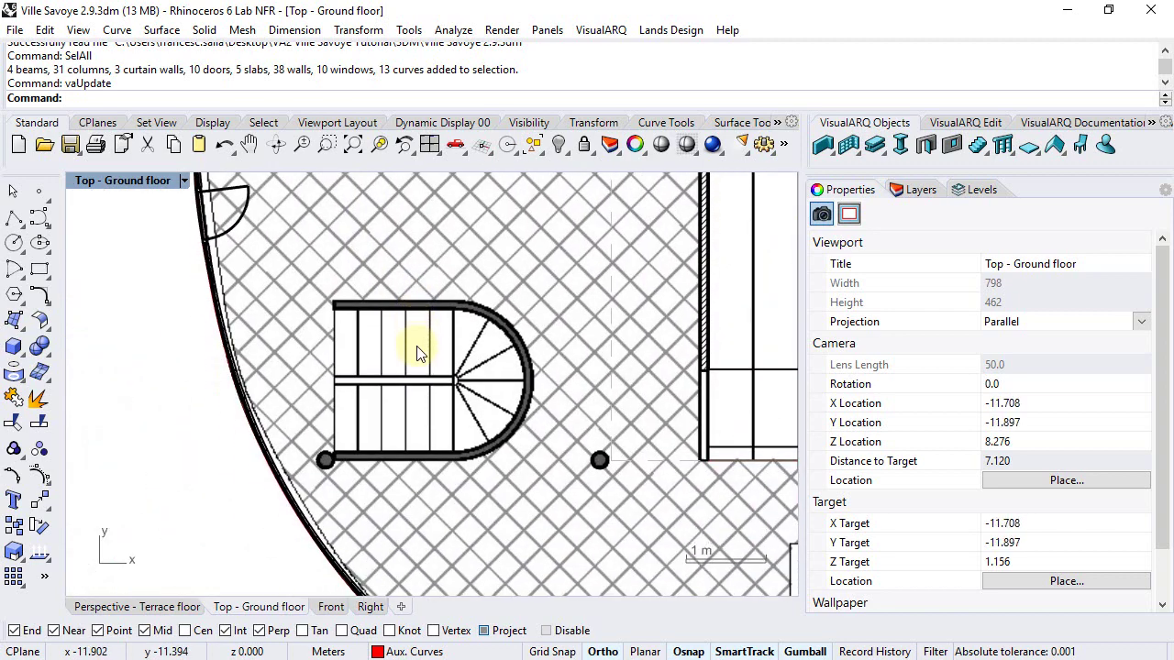
scroll(417, 353, up, 3)
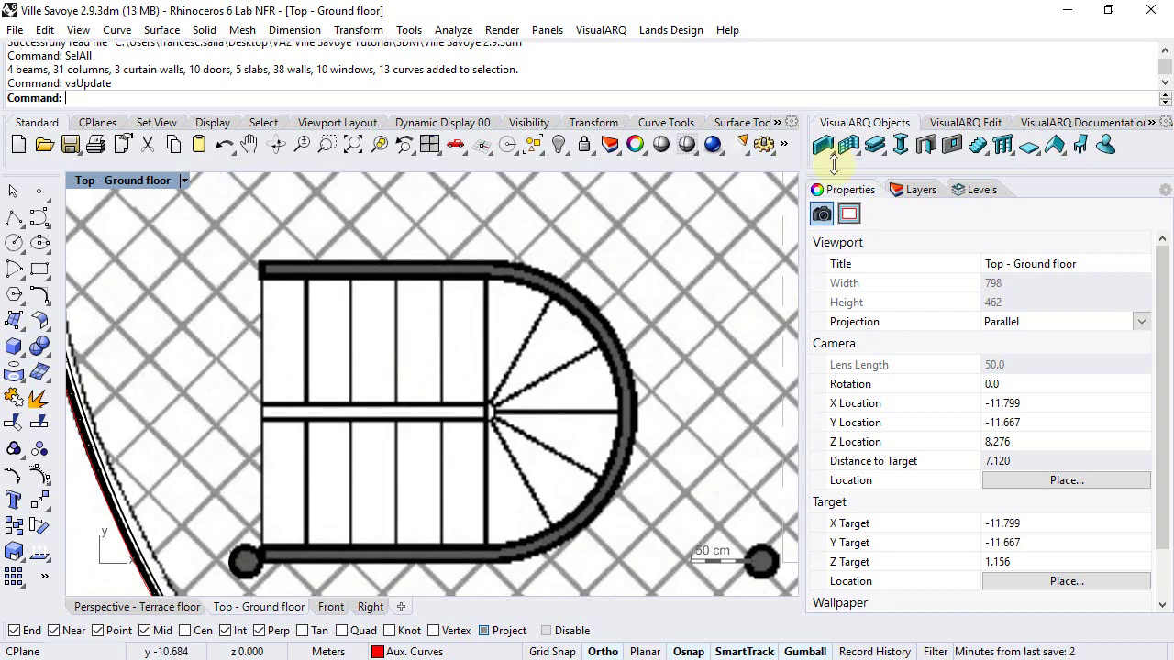
- Start a Standard-style stair with 3.000 height, Right alignment and 17 steps
click(975, 145)
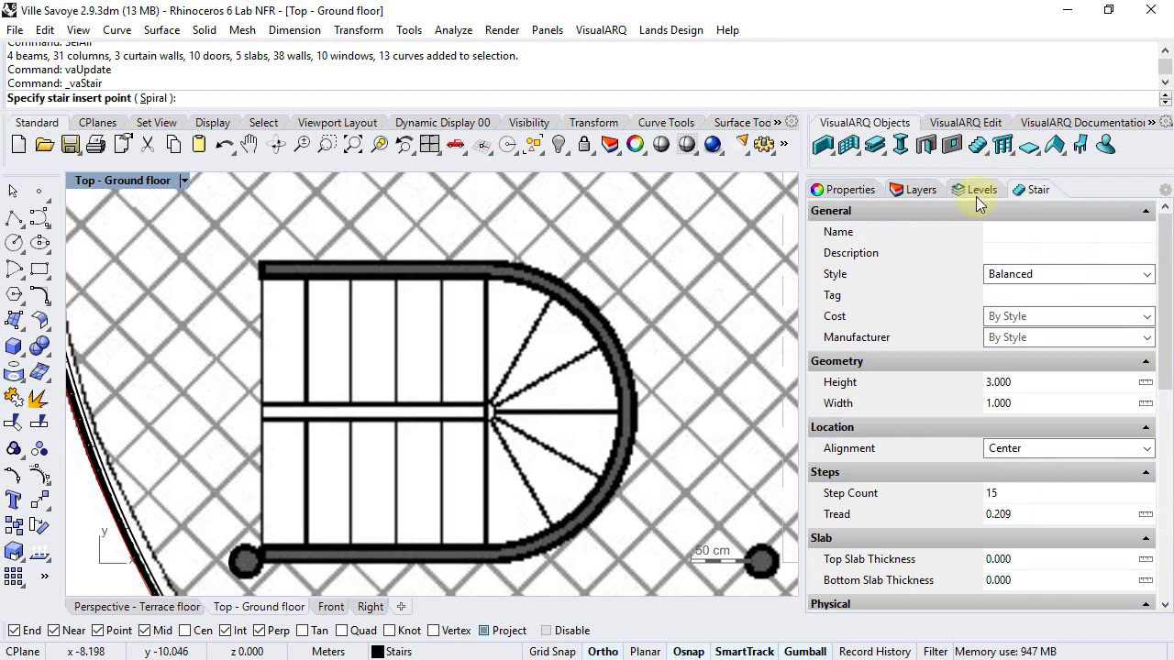
click(1145, 275)
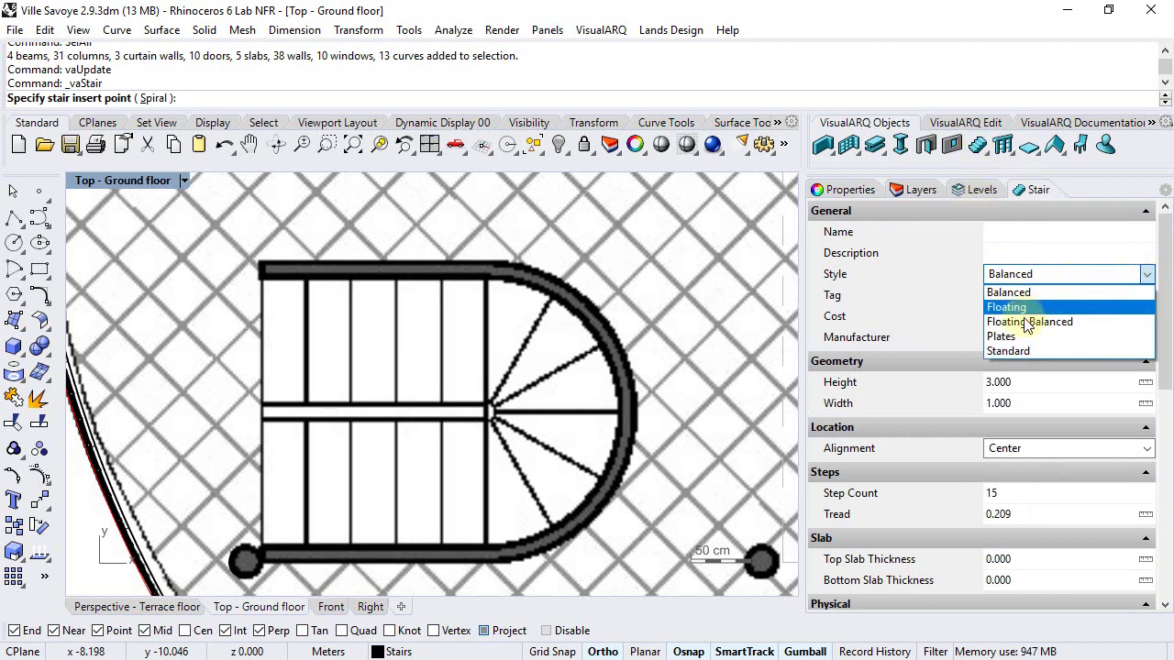
click(1009, 351)
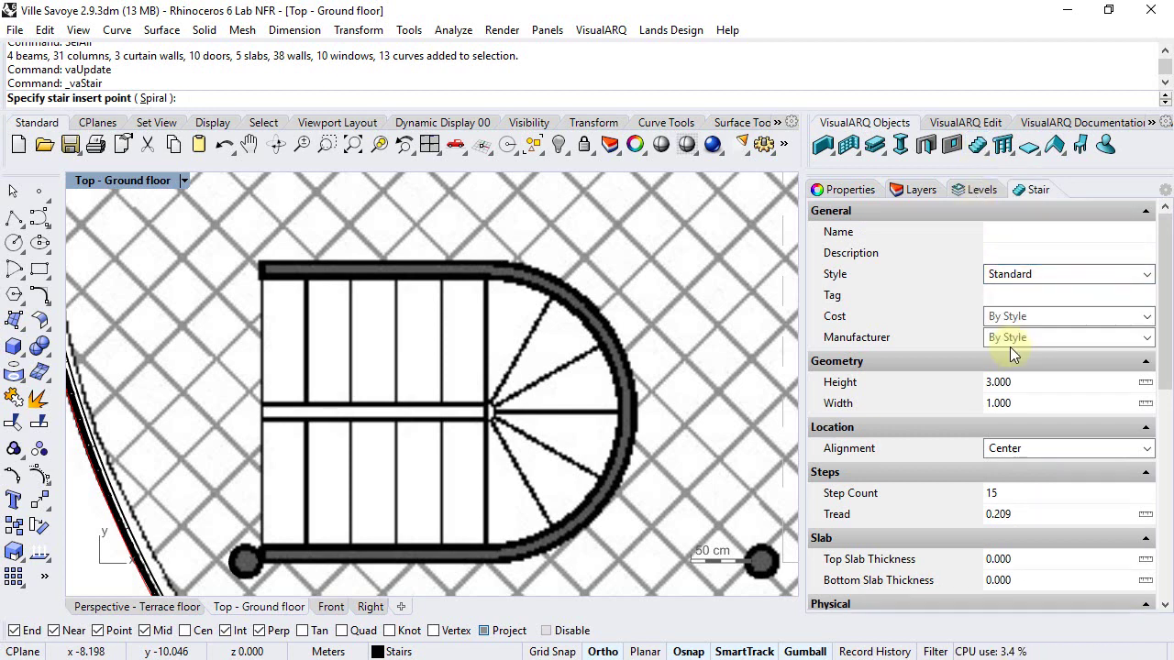
click(1001, 384)
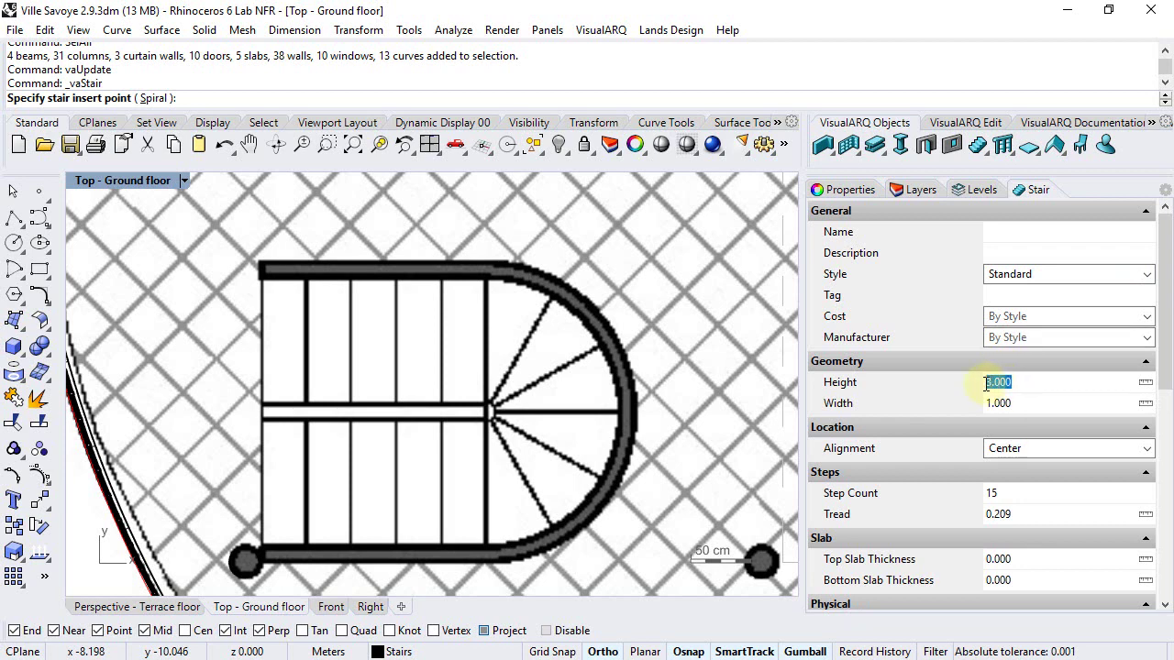
click(1008, 451)
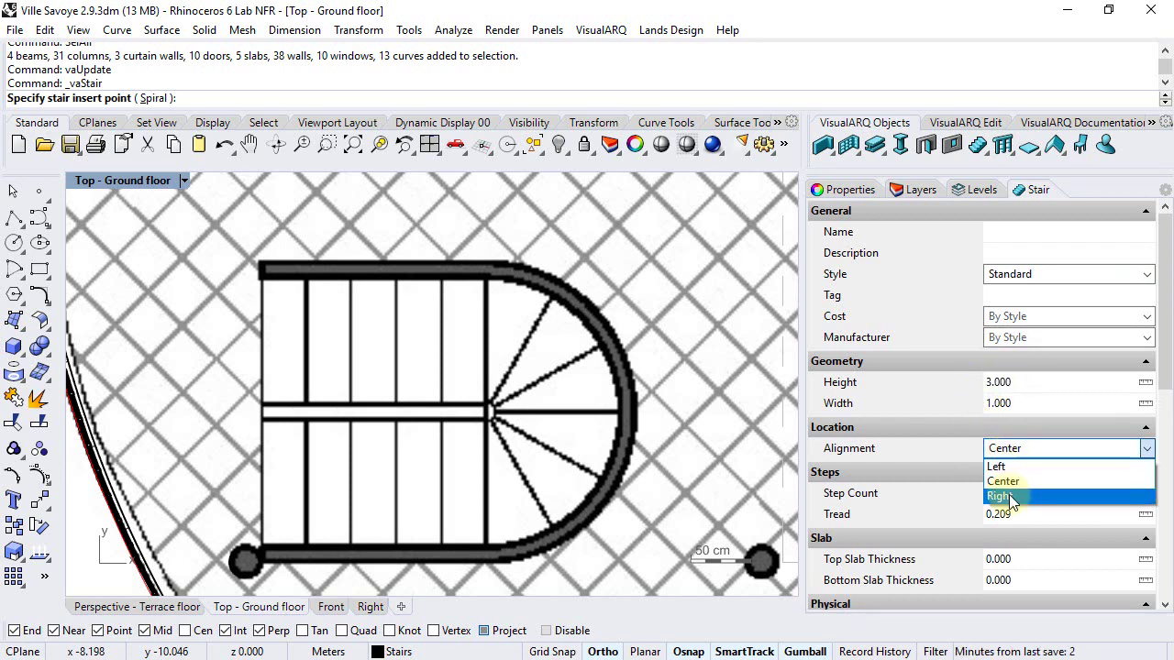
click(1009, 496)
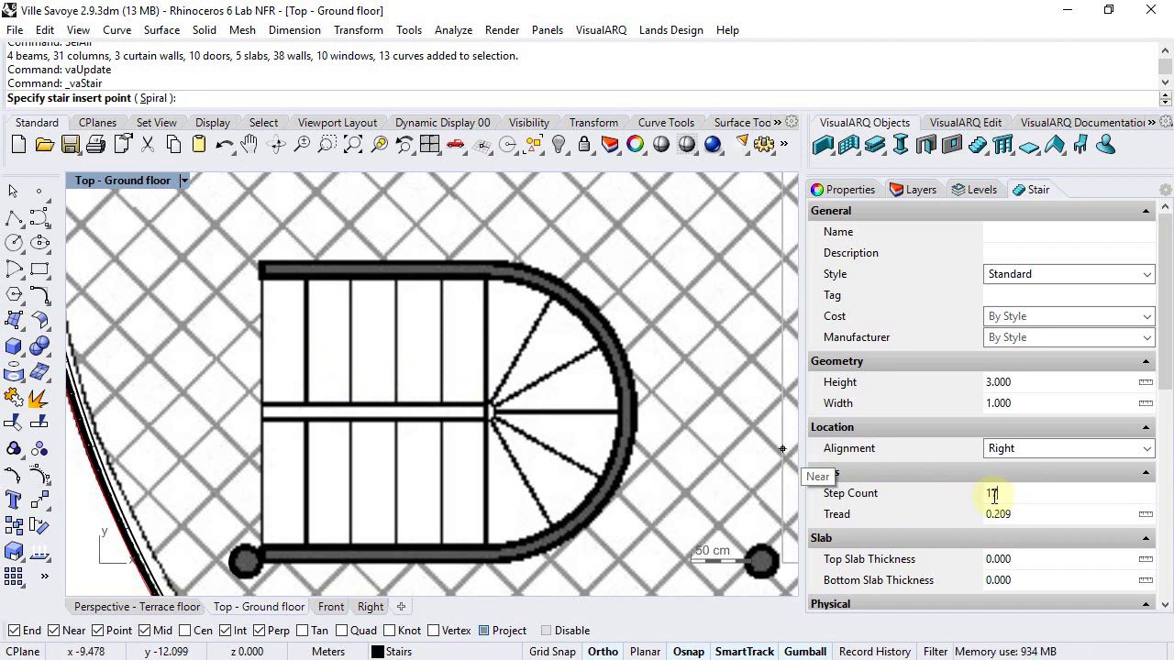
- Place the stair's insert point at the upper flight's left end, then points at the junction and 0.1 below
click(264, 406)
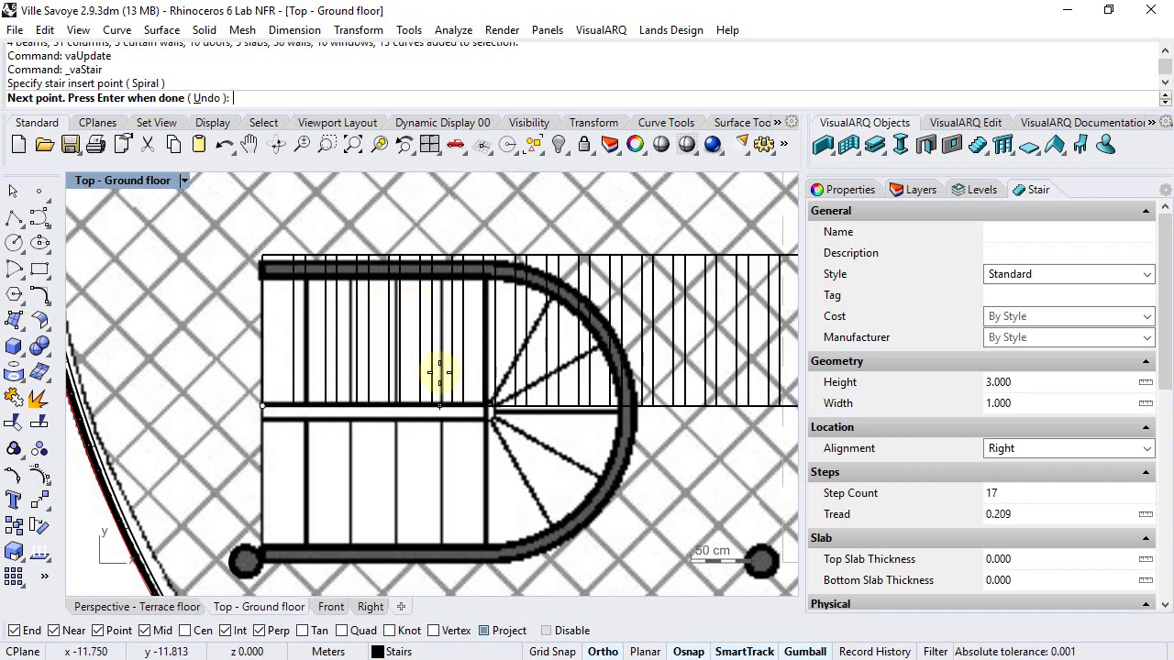
scroll(484, 407, up, 5)
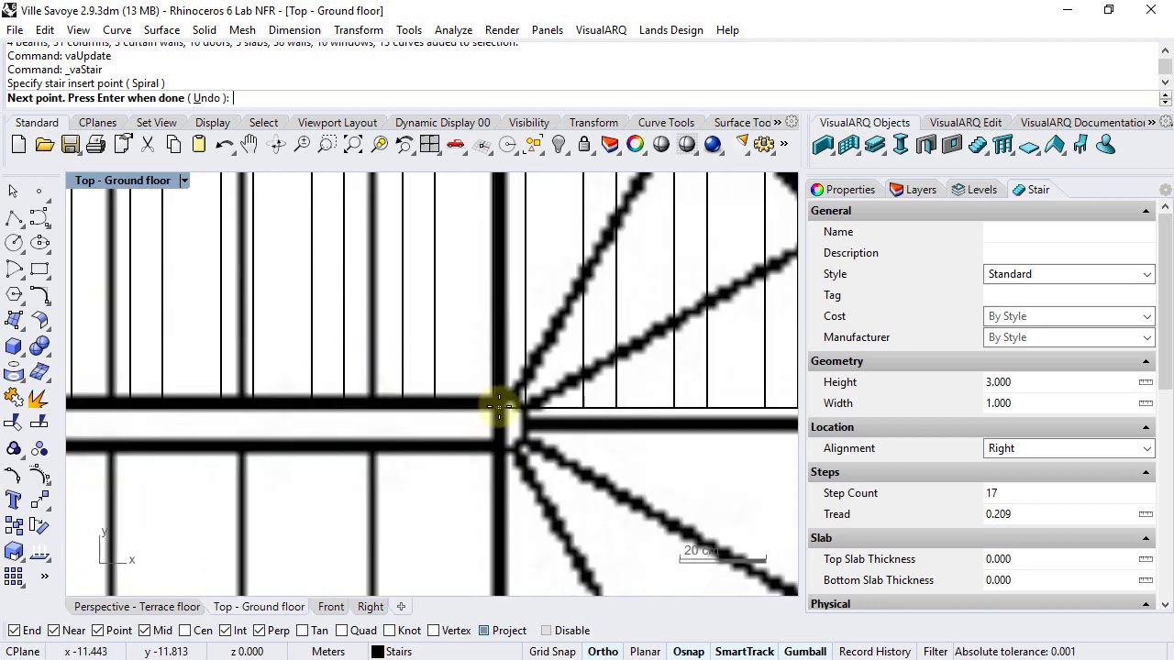
click(500, 413)
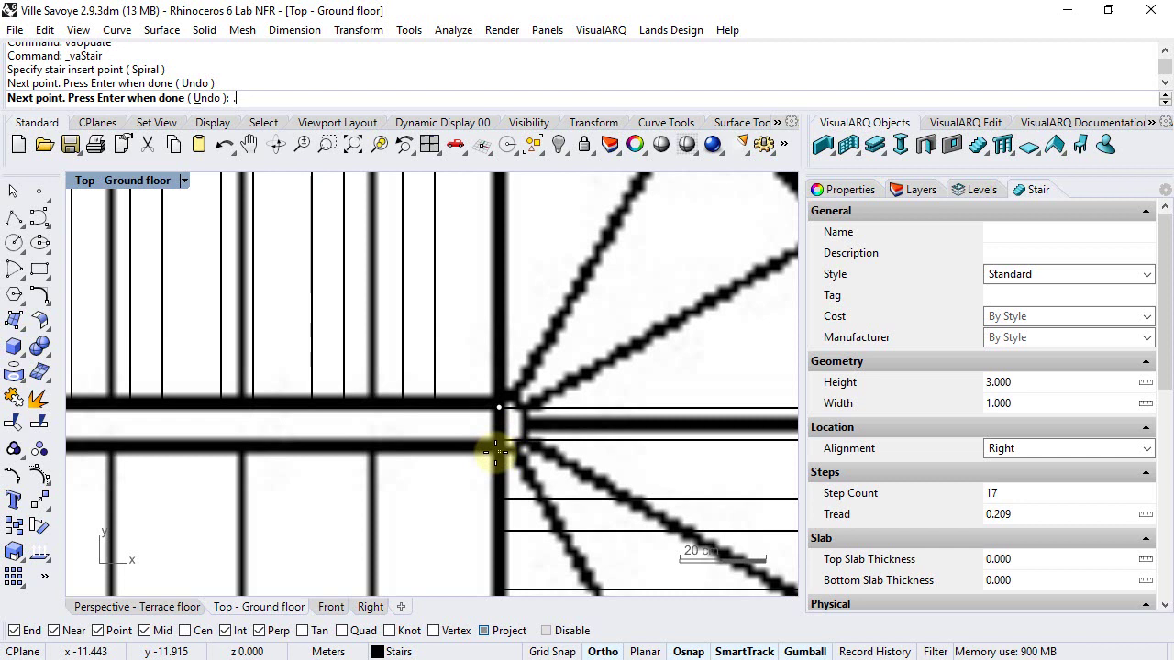
key(Return)
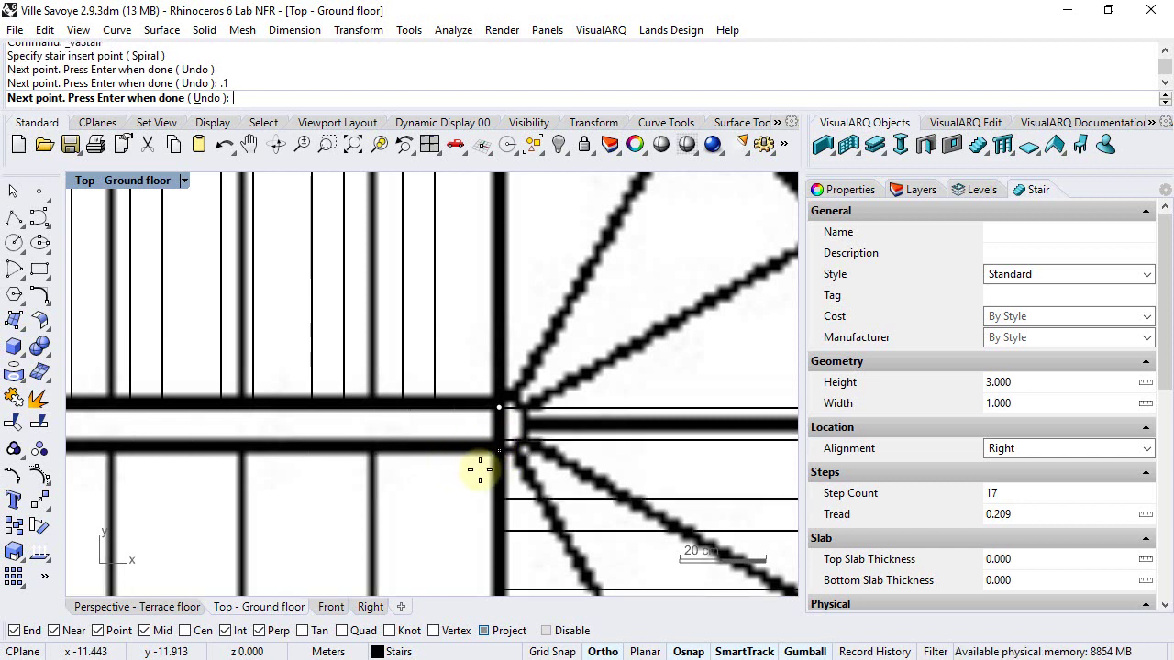
click(479, 469)
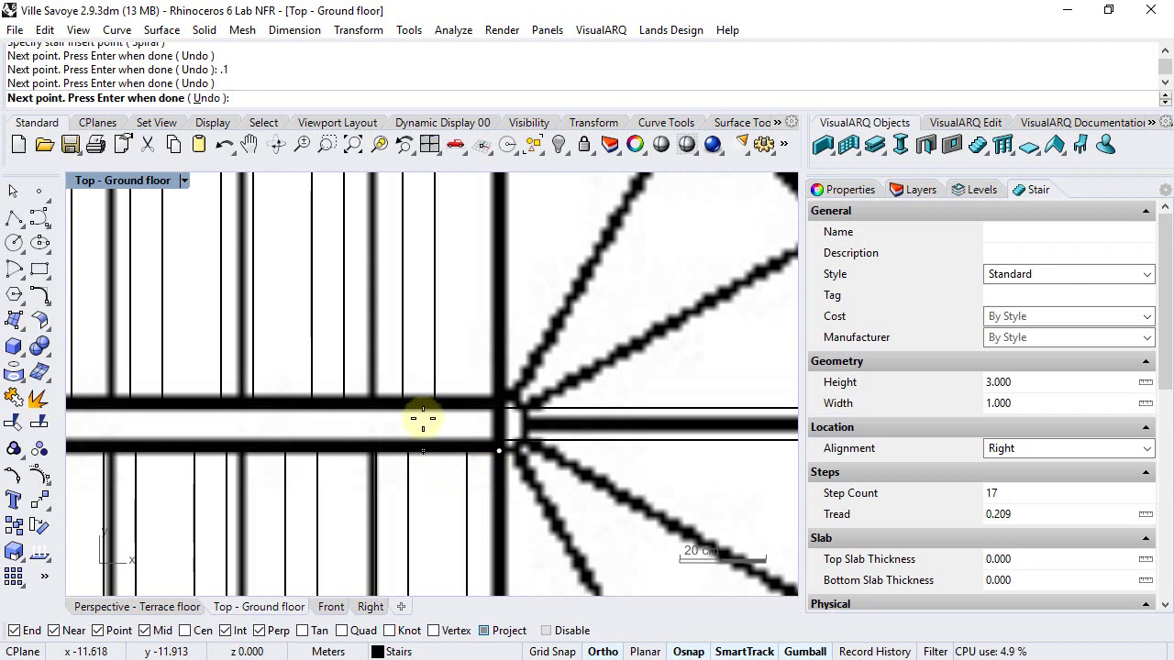
- End the stair path at the lower flight's left end and finish the stair
right_drag(419, 424, 556, 444)
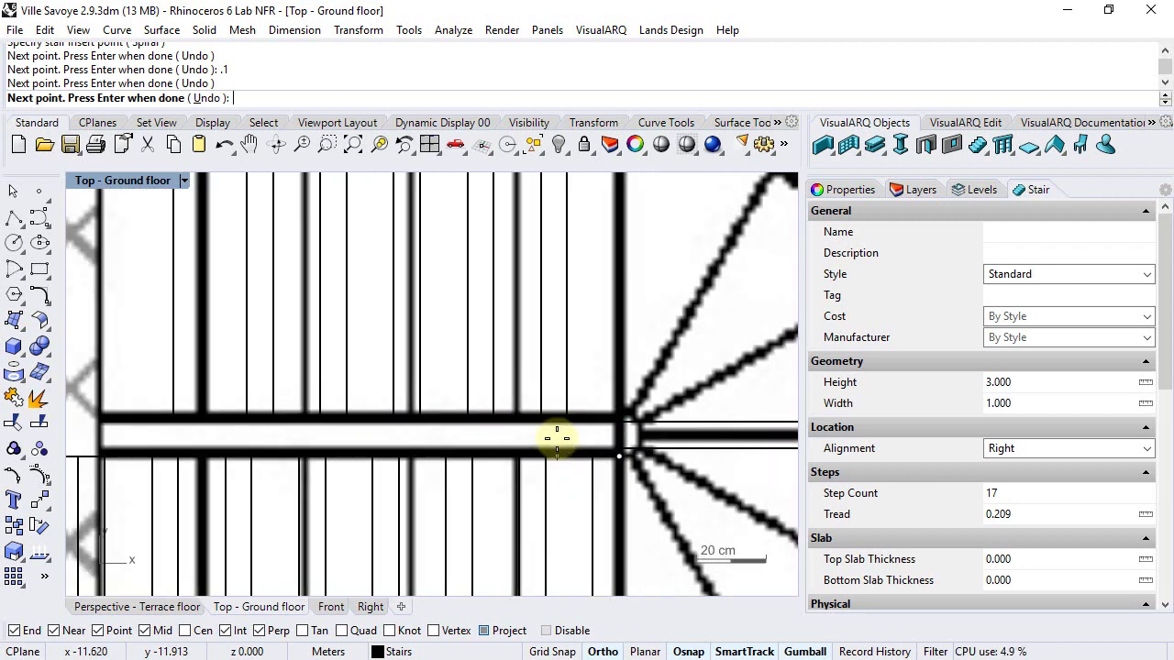
scroll(556, 439, down, 2)
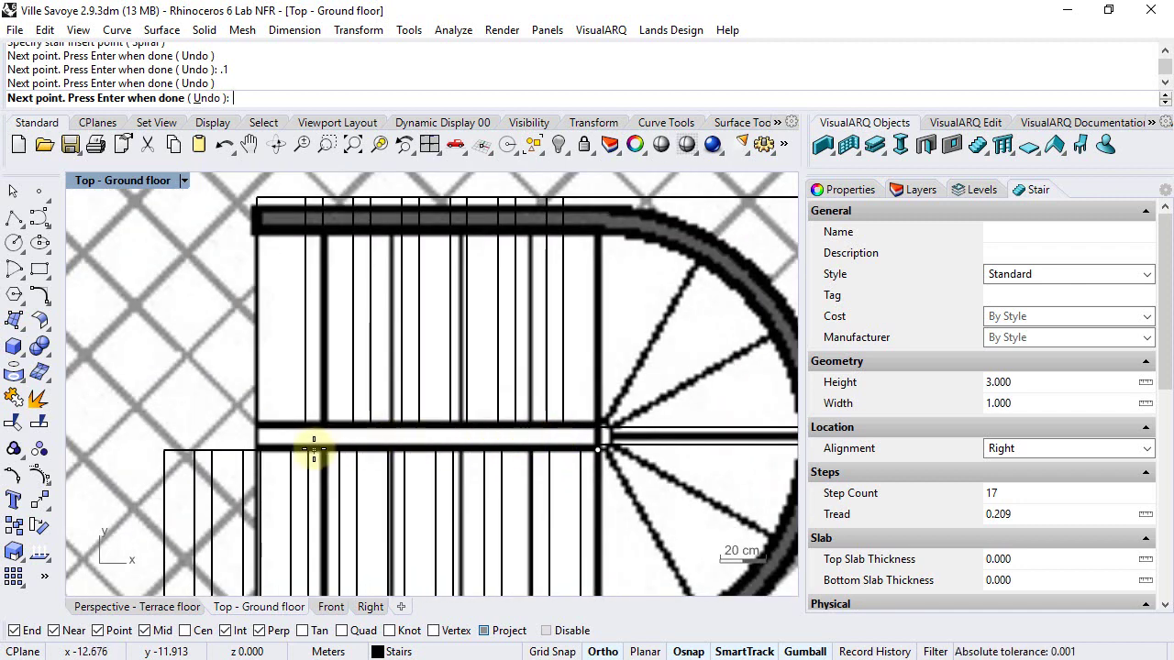
right_drag(311, 449, 306, 419)
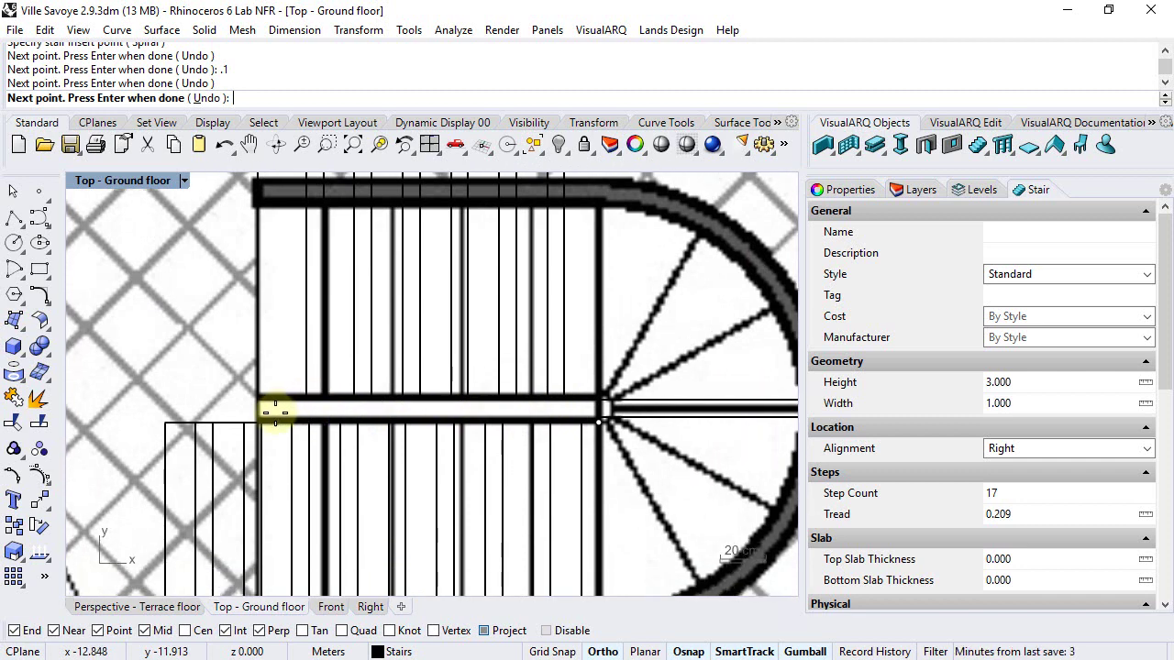
right_drag(144, 419, 262, 430)
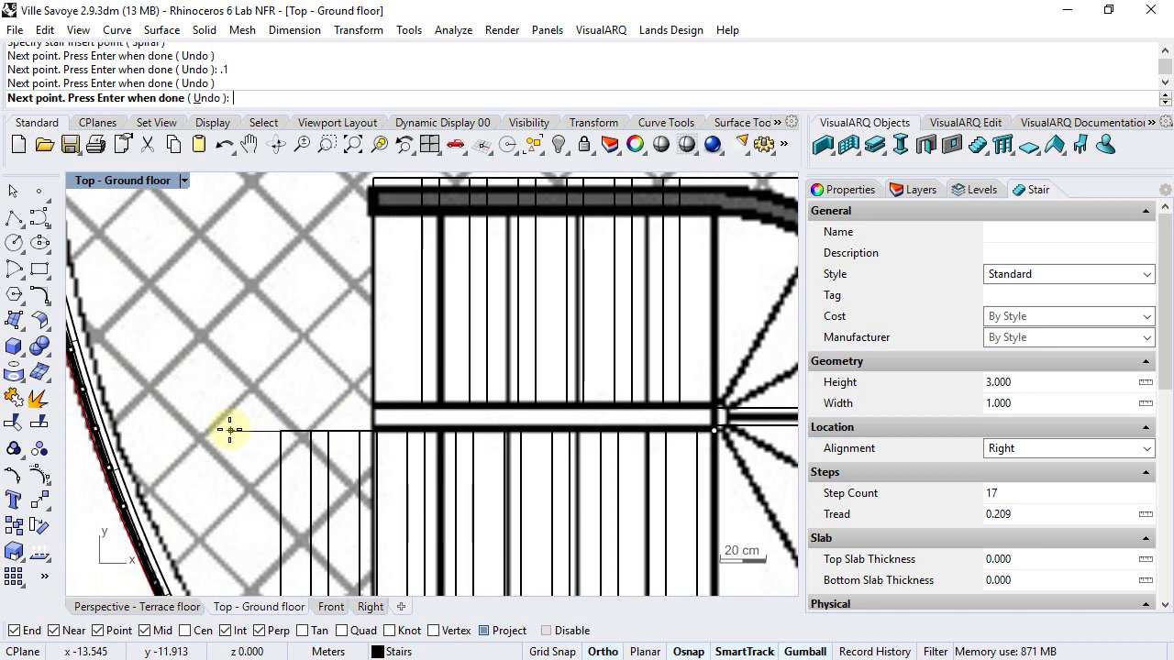
click(230, 430)
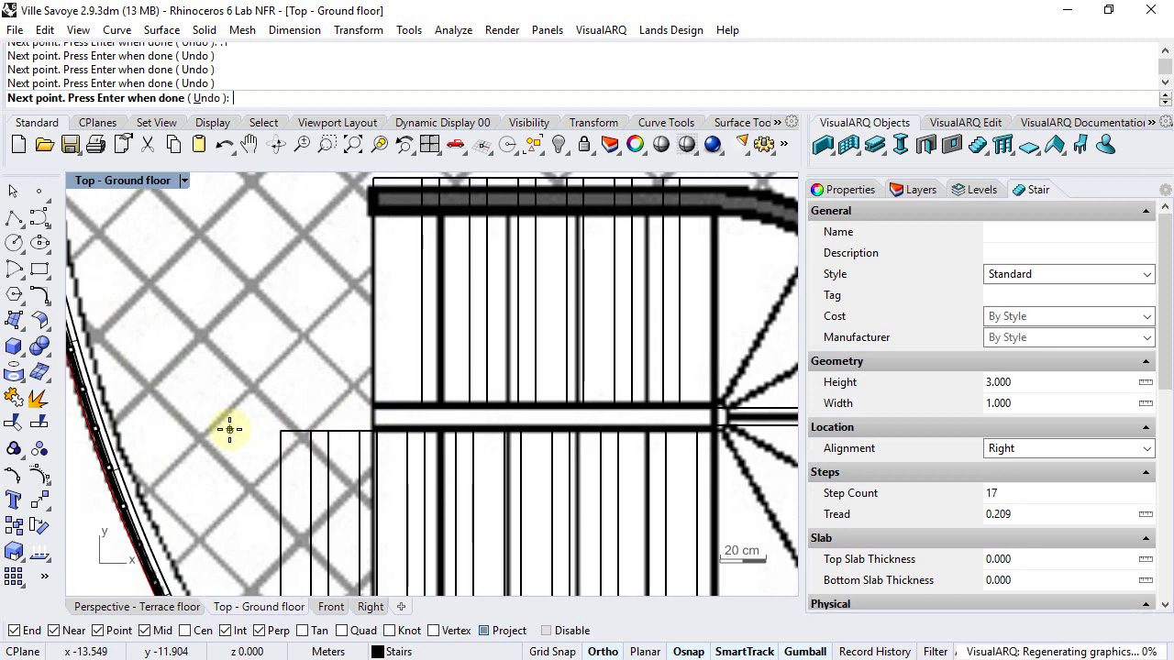
key(Return)
- Select the new stair and show its VisualARQ stair properties
right_drag(516, 406, 386, 384)
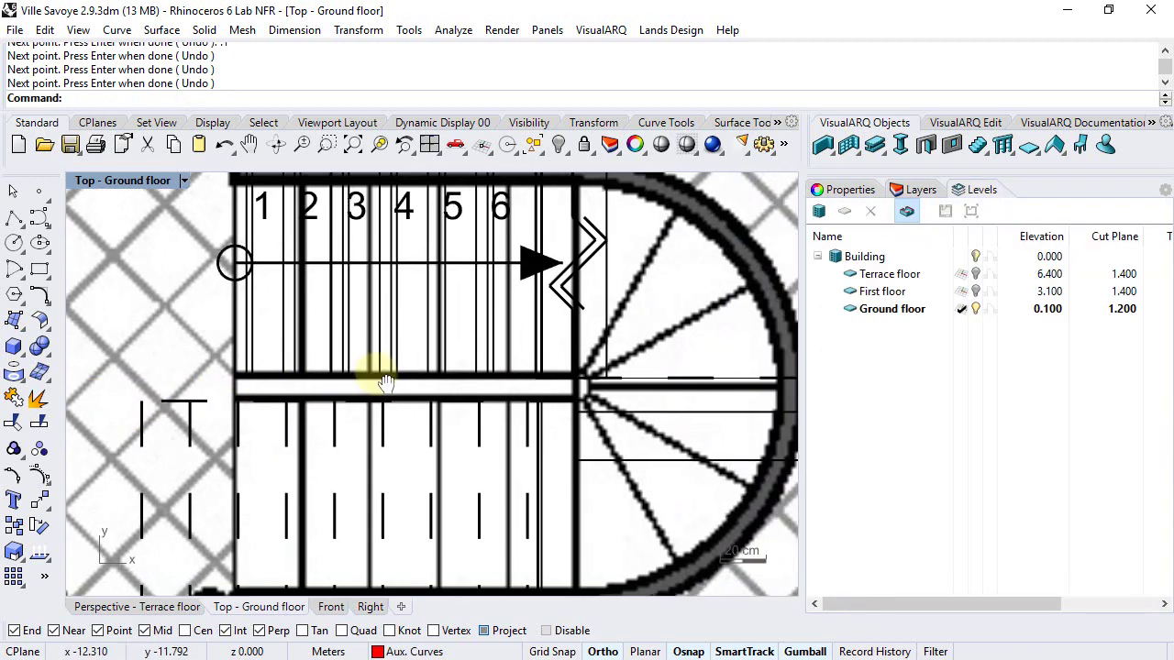
right_drag(393, 315, 388, 336)
click(414, 344)
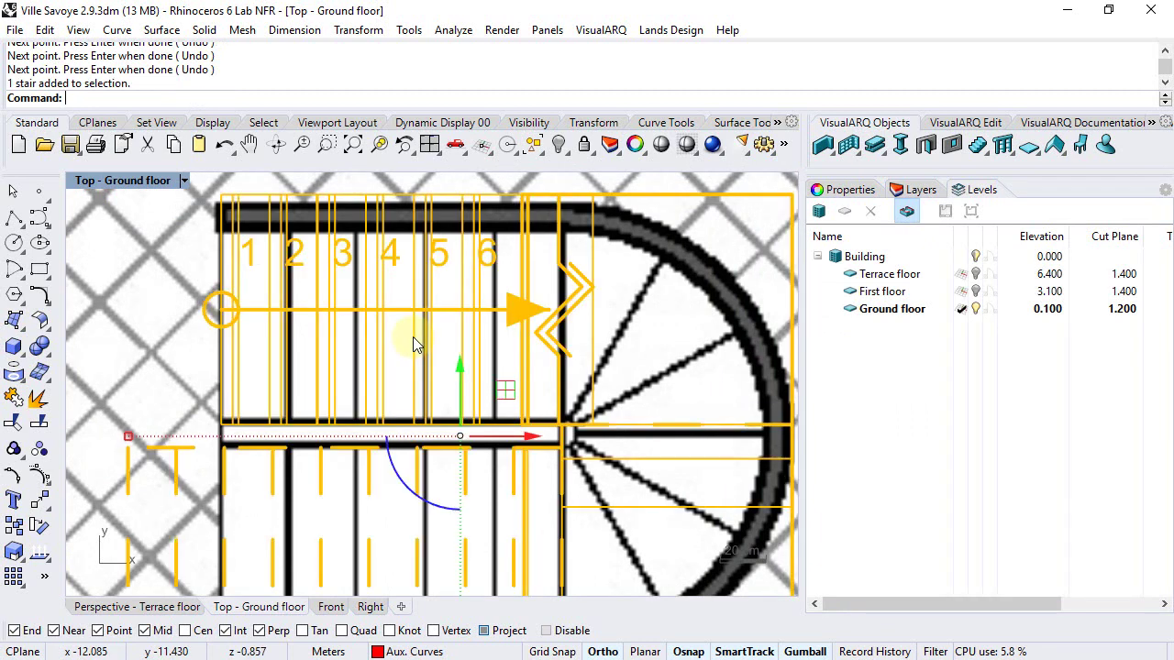
click(842, 189)
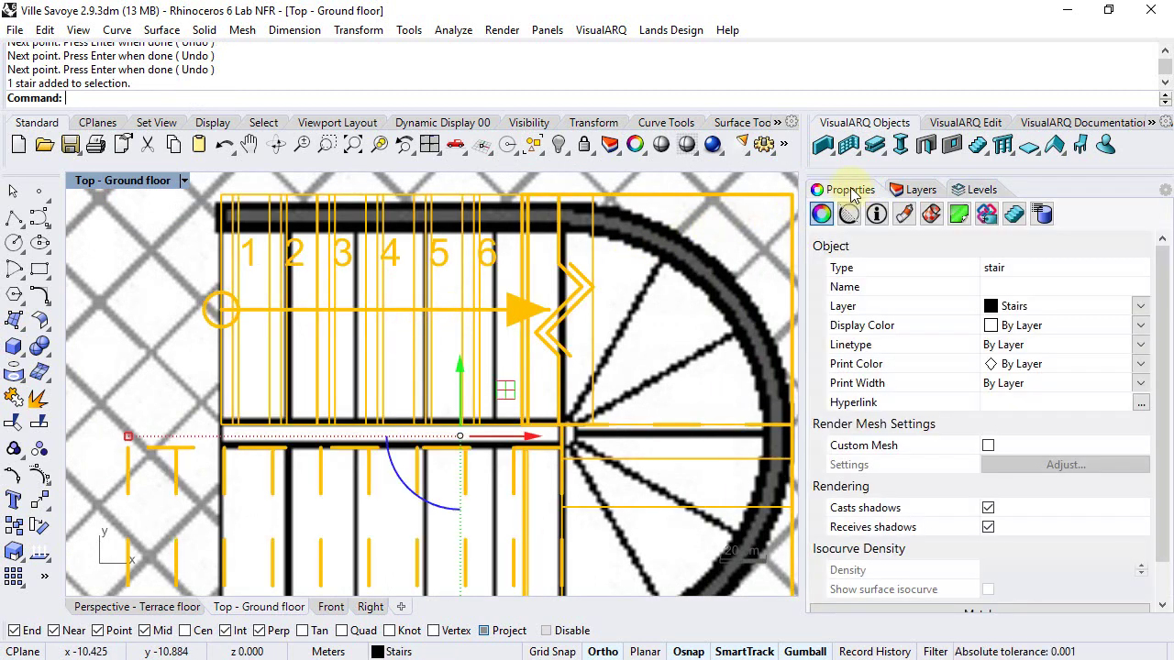
click(1016, 217)
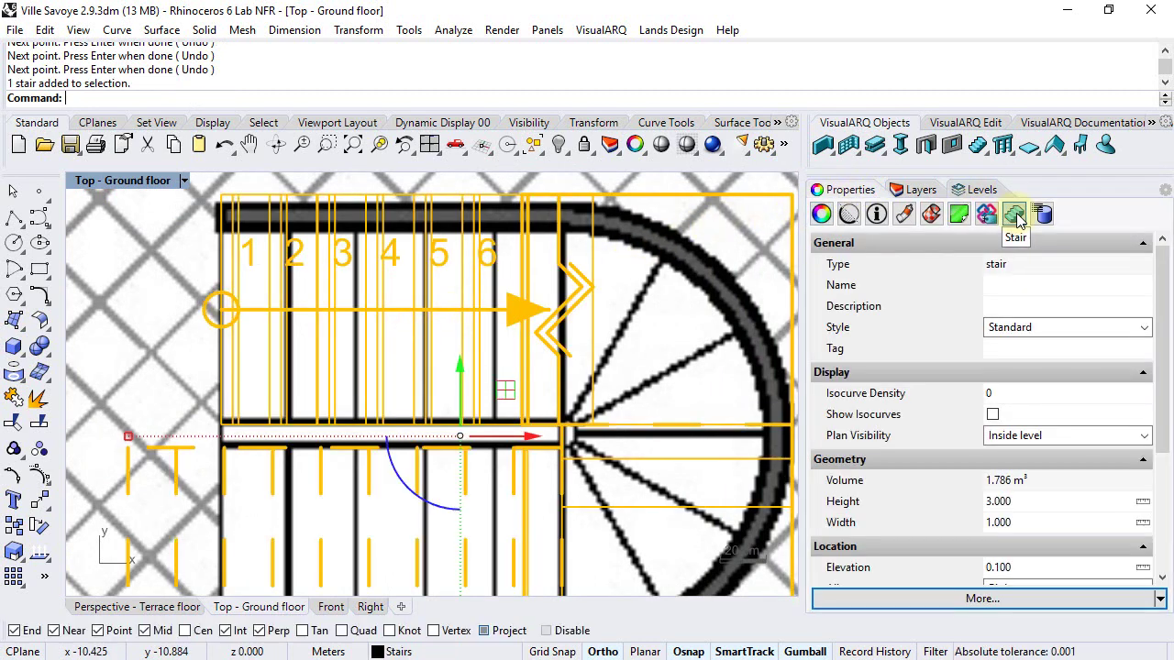
- Measure a tread on the plan and set the stair's Tread depth to 0.300
drag(1163, 324, 1165, 440)
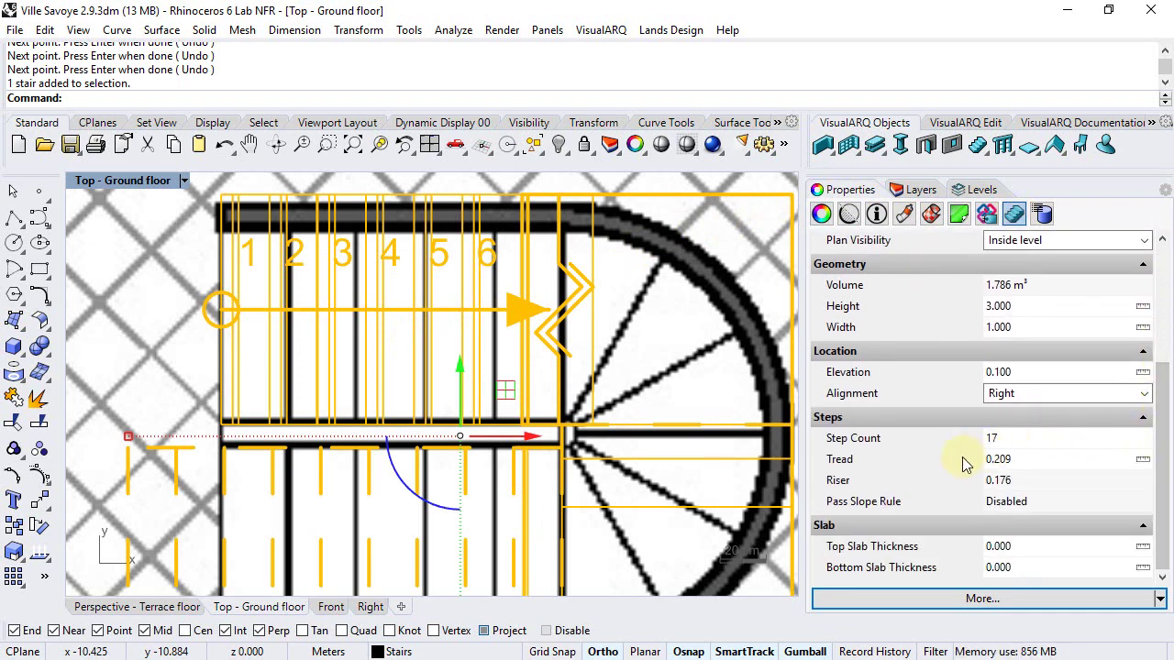
click(1142, 460)
scroll(440, 237, up, 5)
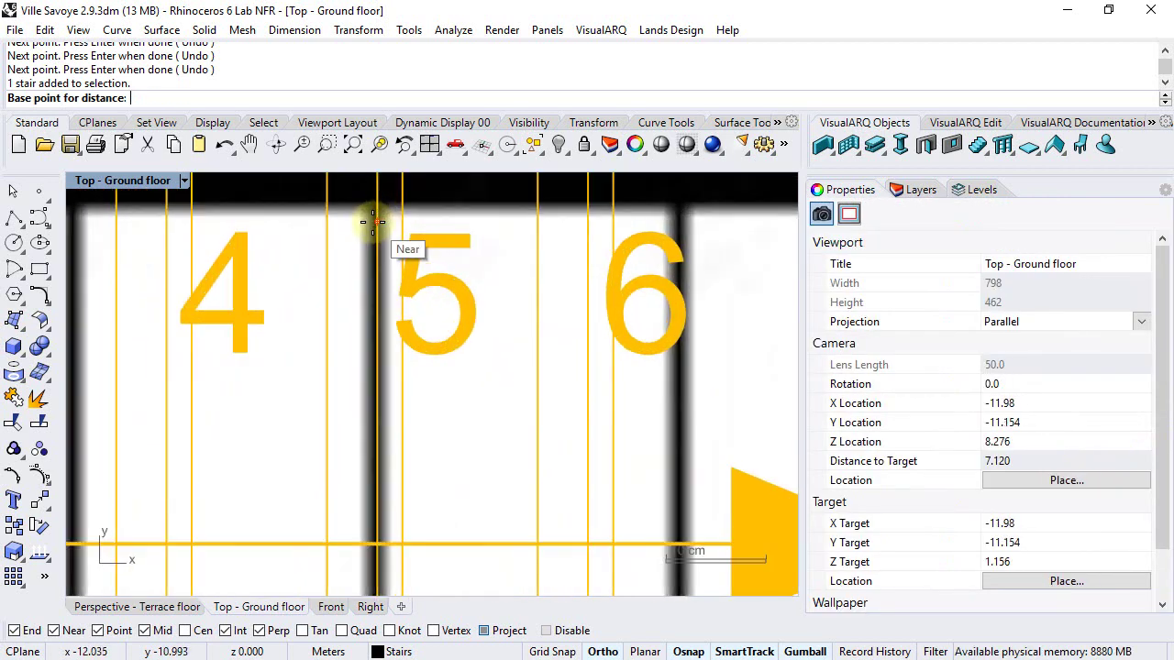
click(372, 221)
scroll(372, 221, down, 1)
scroll(568, 232, up, 1)
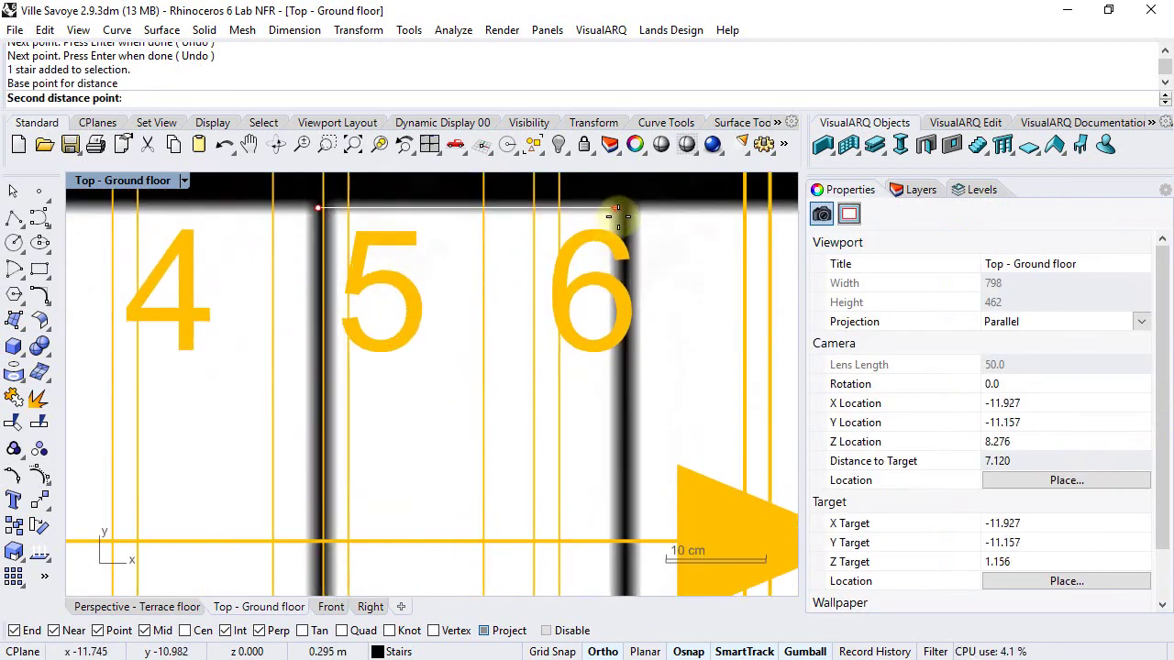
click(617, 213)
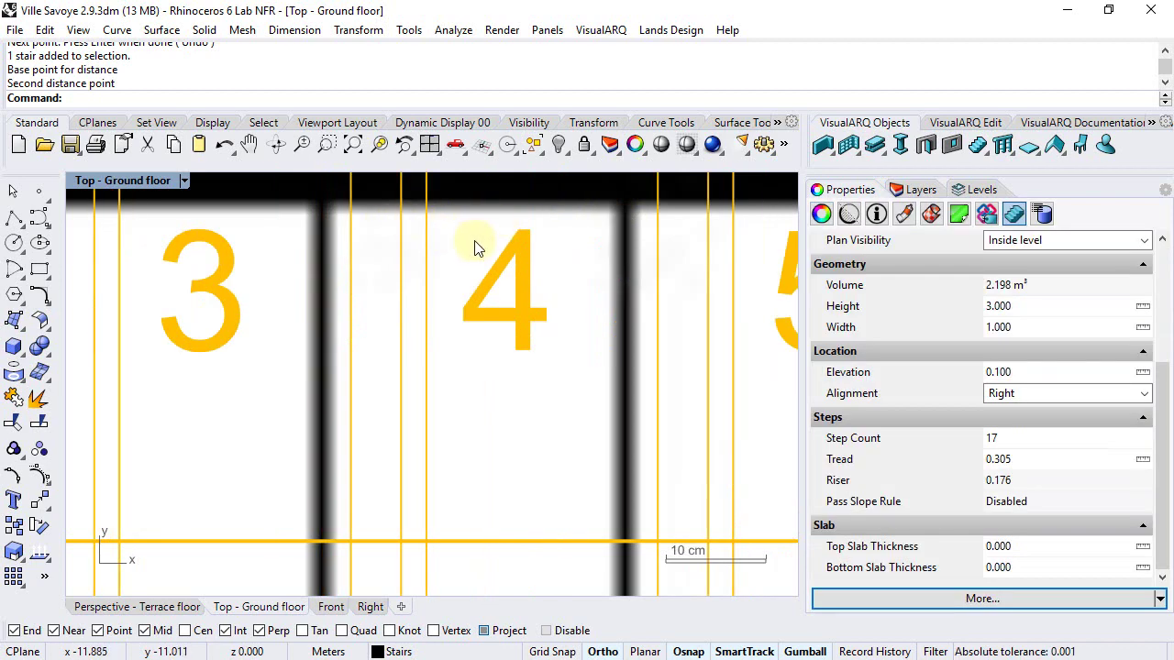
scroll(474, 248, down, 3)
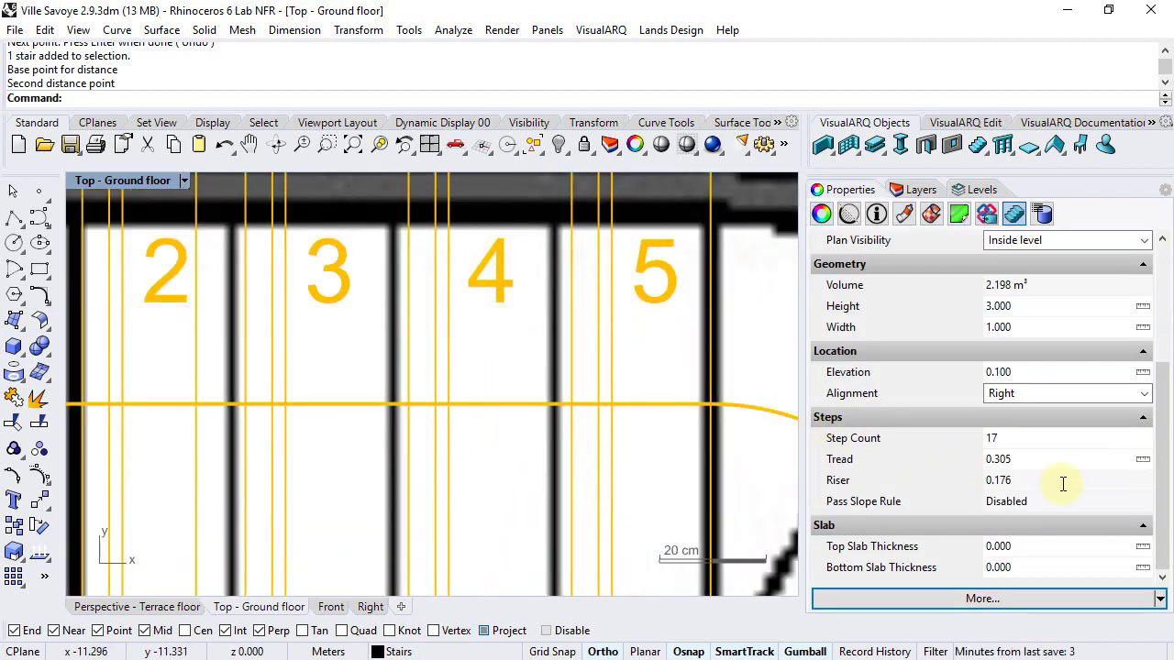
drag(1005, 459, 1021, 459)
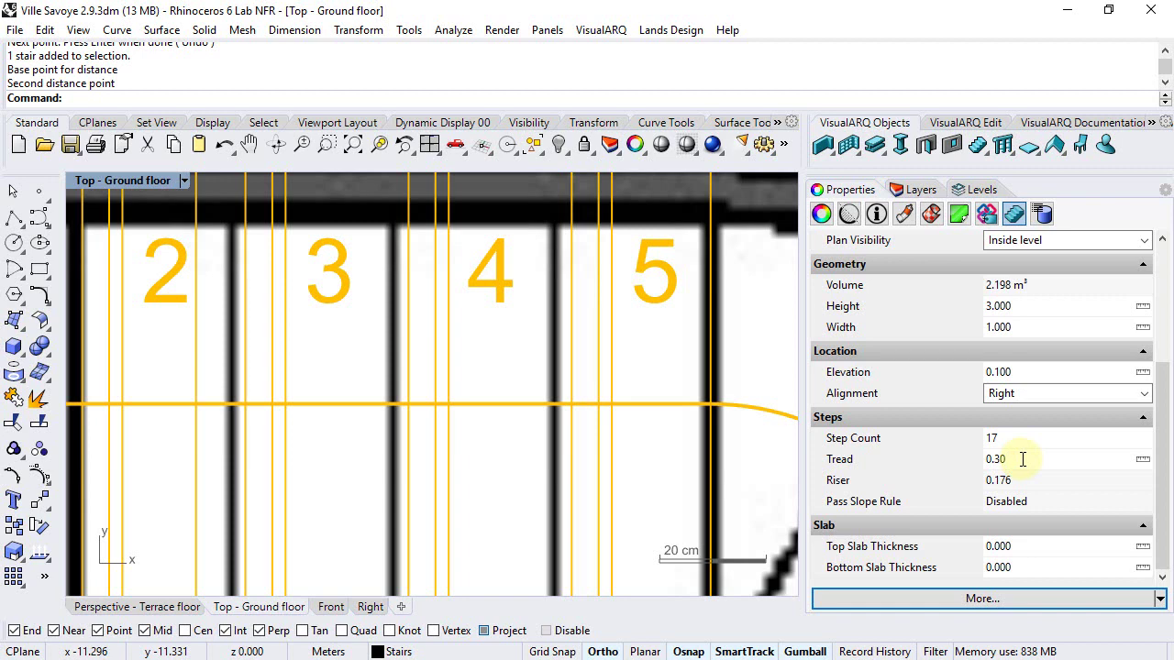
key(Return)
scroll(464, 355, down, 5)
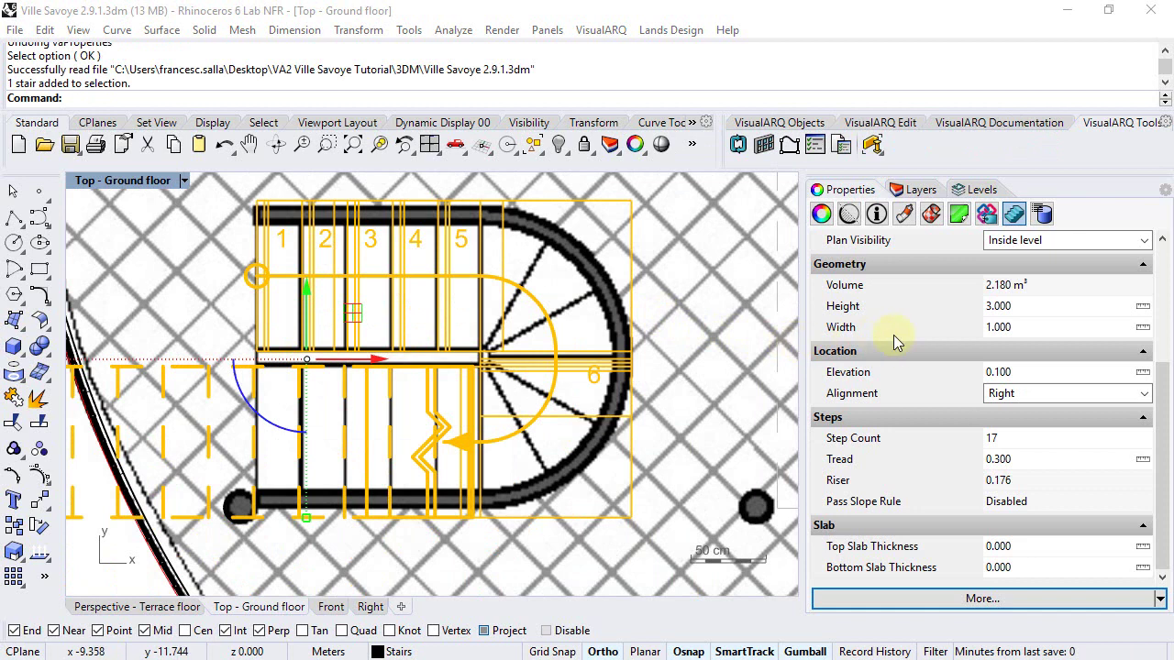
- Measure the flight's width across the plan and set the stair Width to 0.850
click(1143, 328)
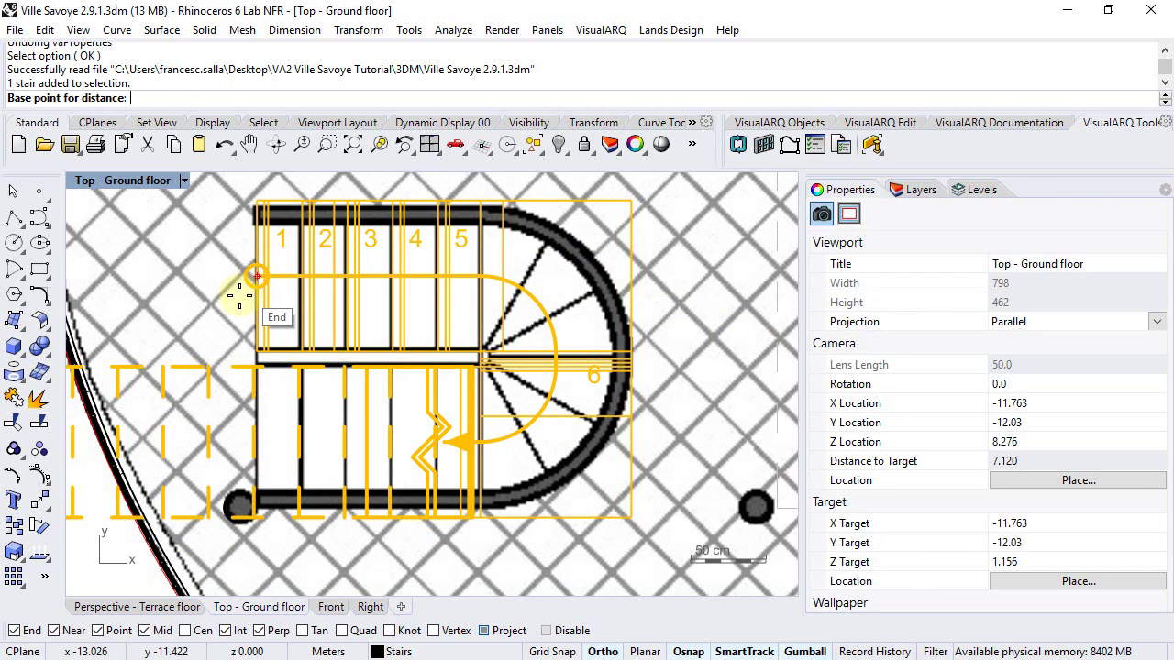
scroll(253, 303, up, 3)
scroll(395, 440, up, 2)
click(407, 450)
right_drag(407, 449, 428, 400)
scroll(417, 385, up, 4)
click(399, 308)
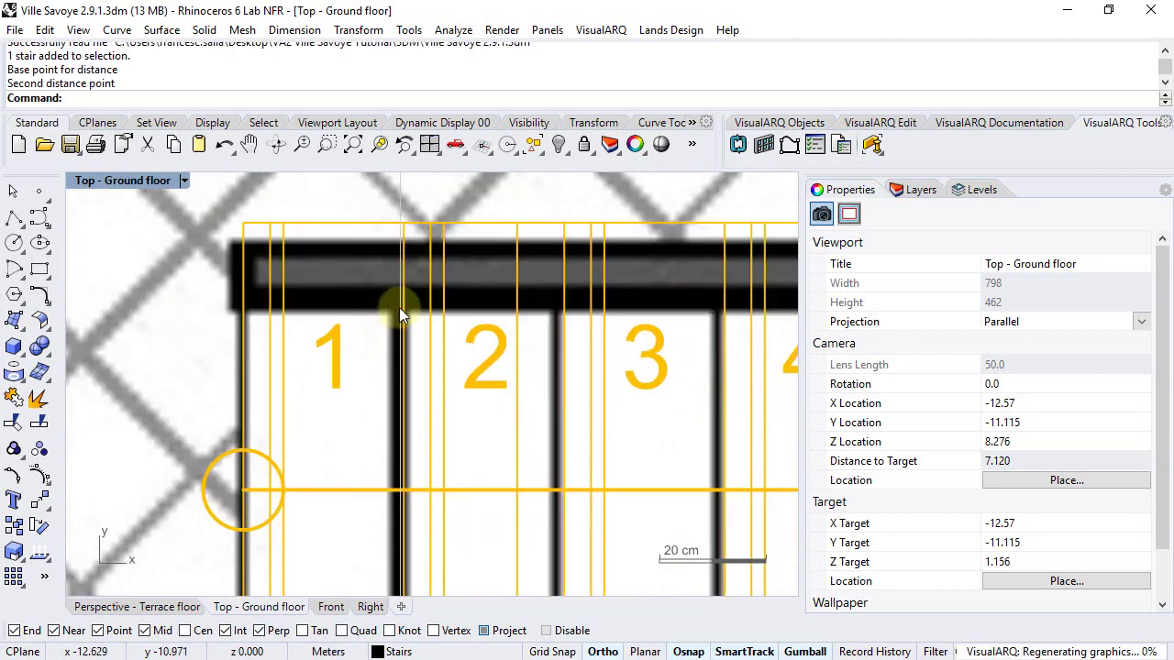
scroll(399, 307, down, 6)
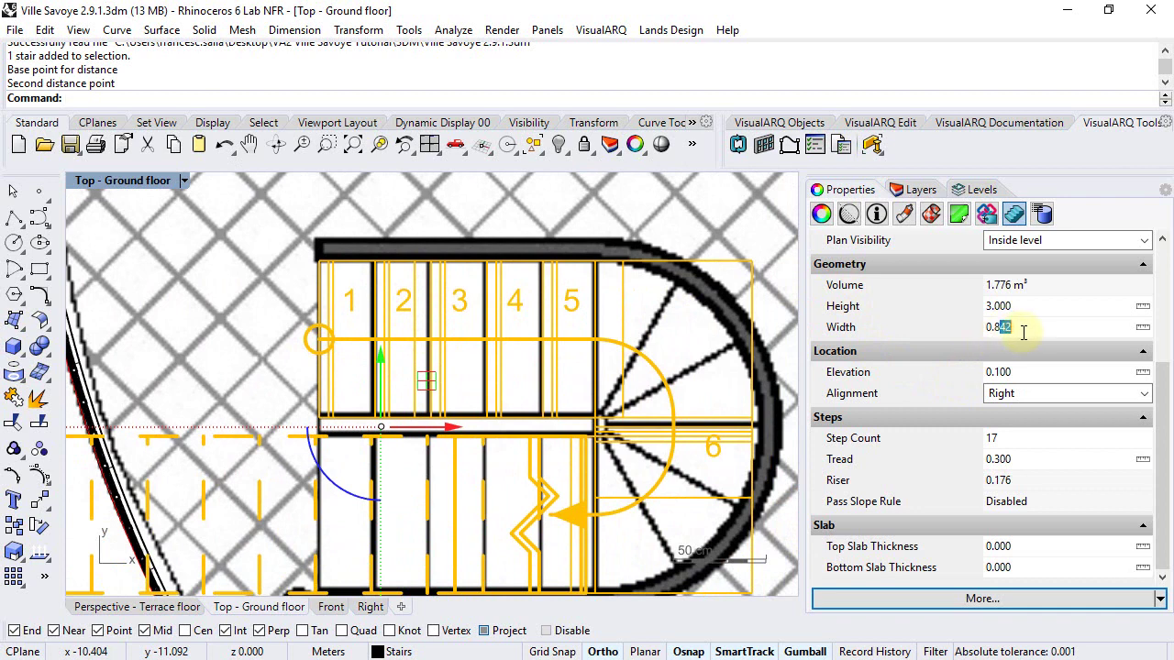
key(Return)
scroll(541, 331, down, 2)
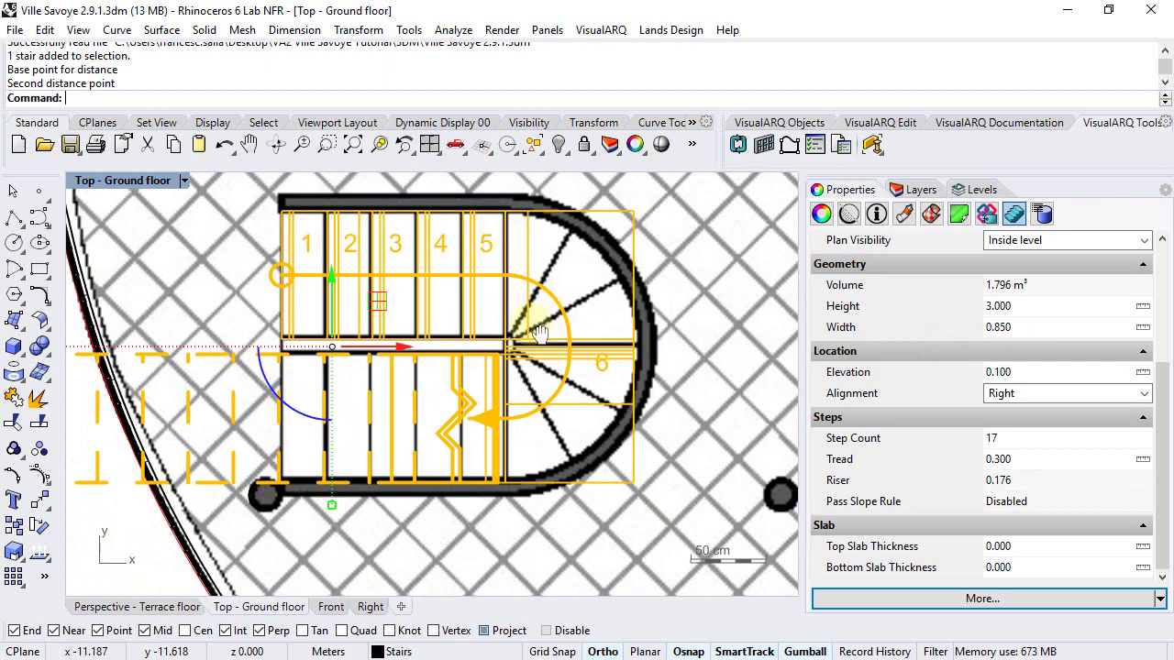
- Frame the stair's landings in the Perspective - Terrace floor view and select the stair
click(117, 608)
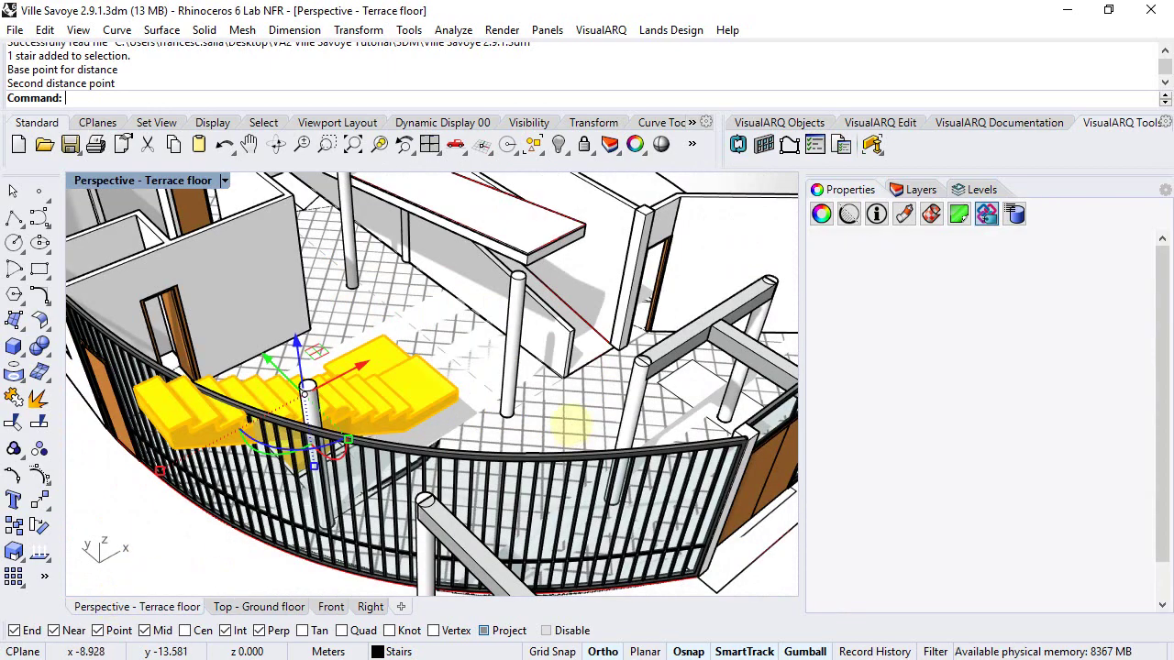
key(Escape)
scroll(544, 394, up, 5)
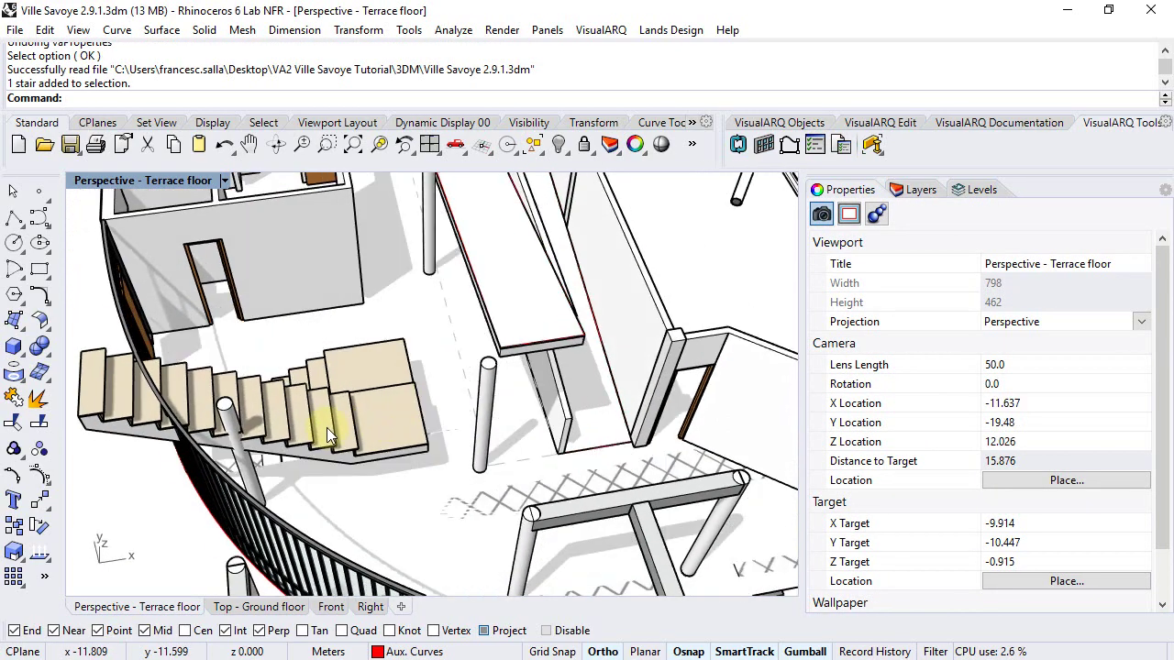
right_drag(448, 481, 275, 467)
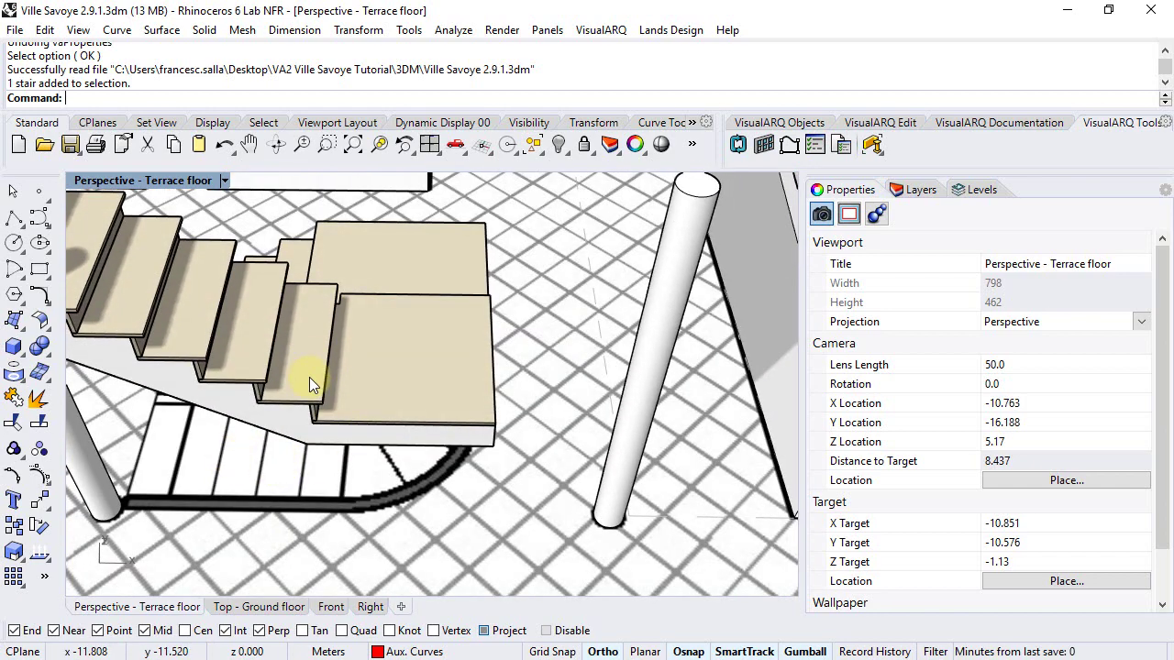
shift+right_drag(321, 350, 432, 393)
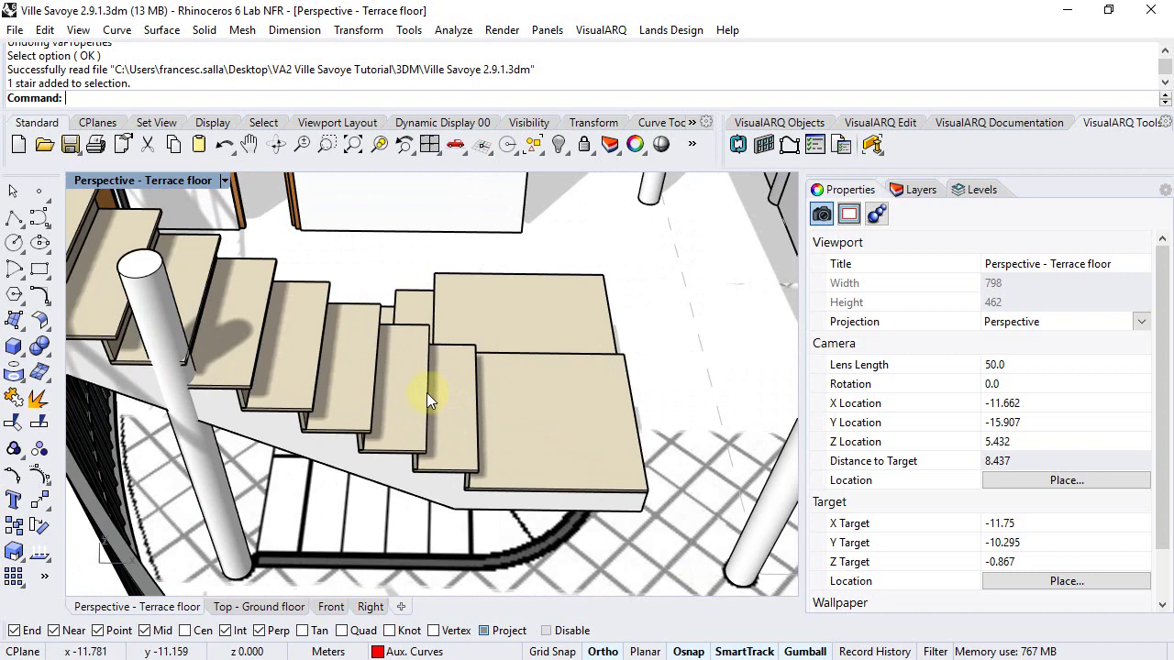
click(427, 393)
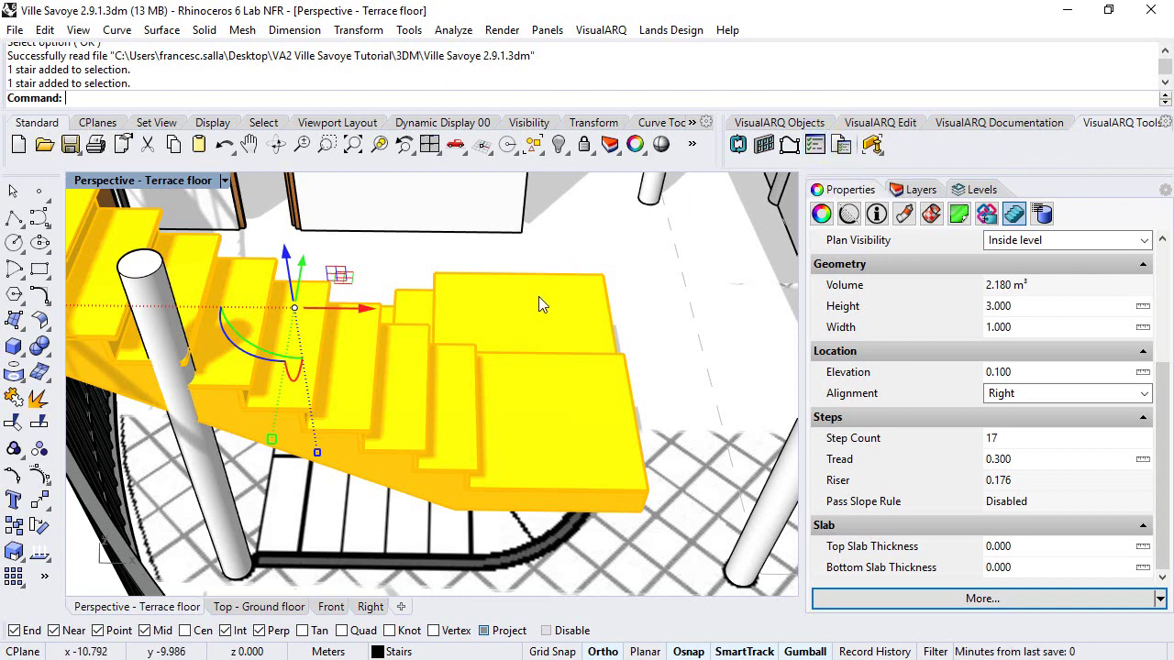
- Open the stair's properties dialog, expand the Stair node and select the first Stair landing
double_click(474, 361)
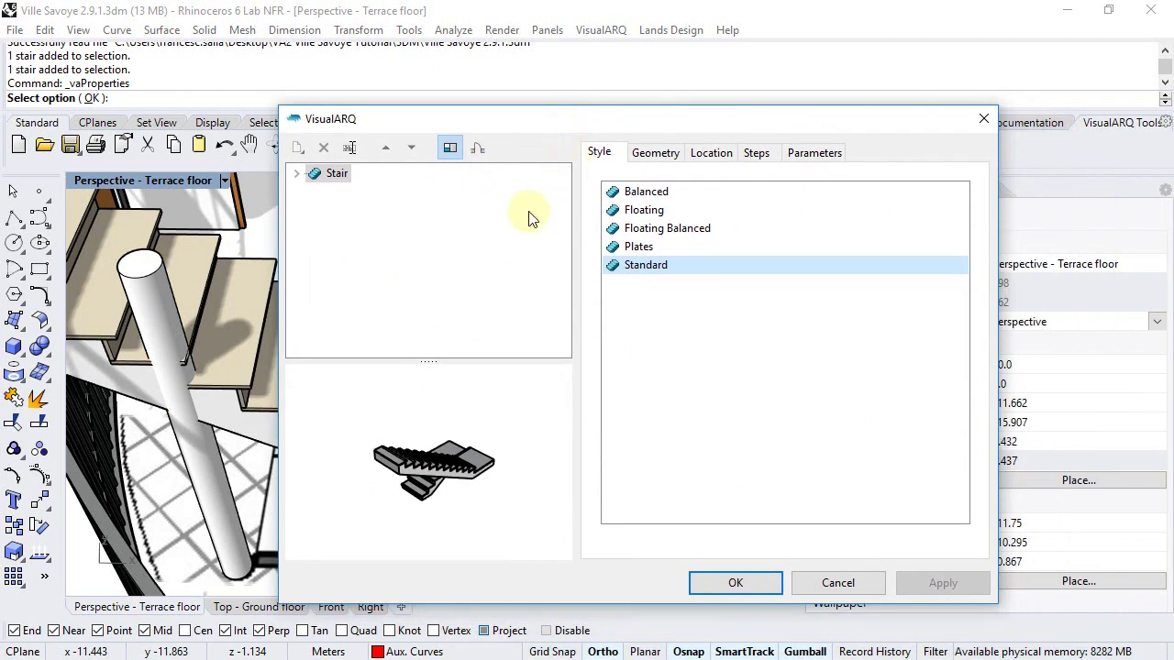
drag(468, 439, 346, 303)
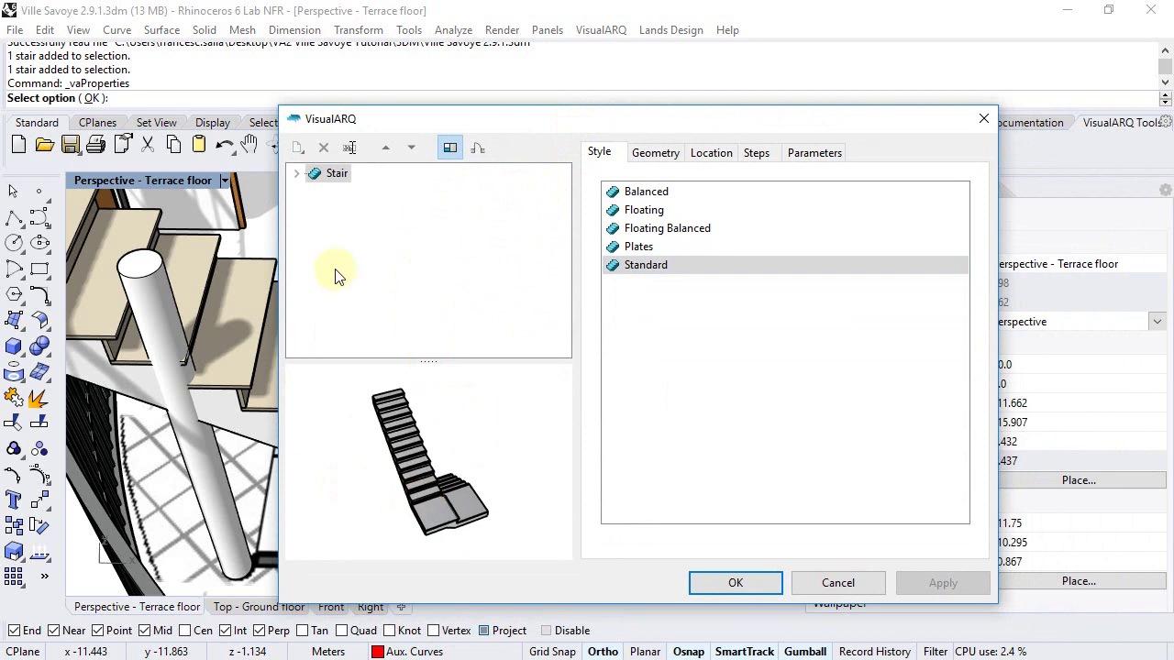
click(296, 174)
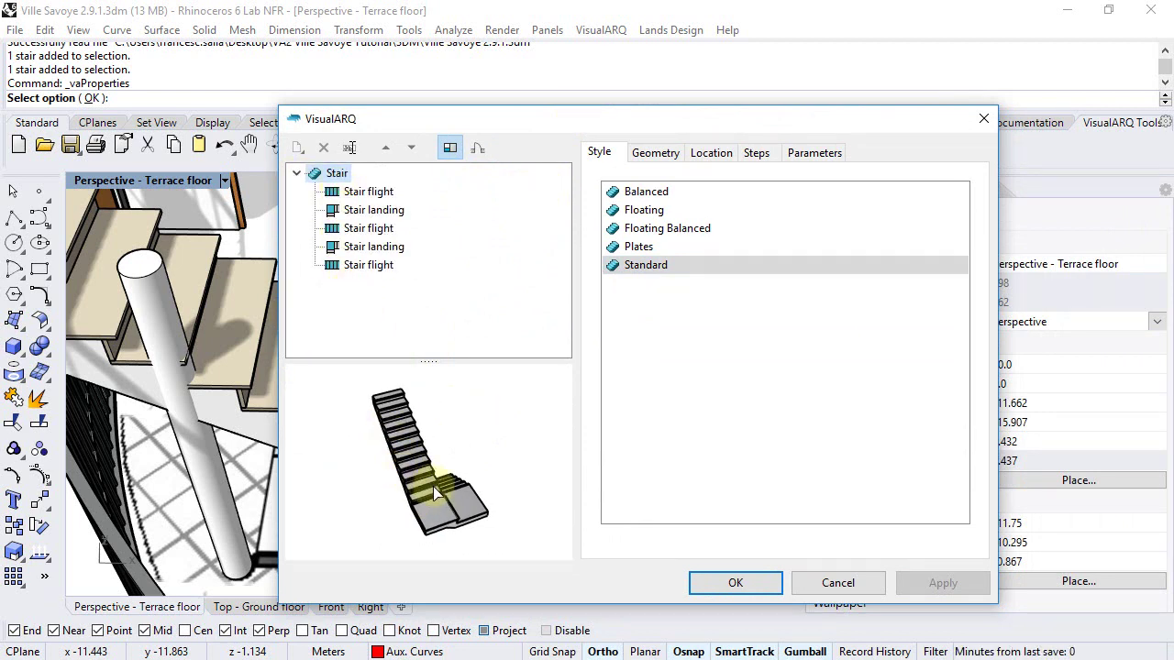
drag(509, 519, 399, 505)
scroll(399, 504, up, 5)
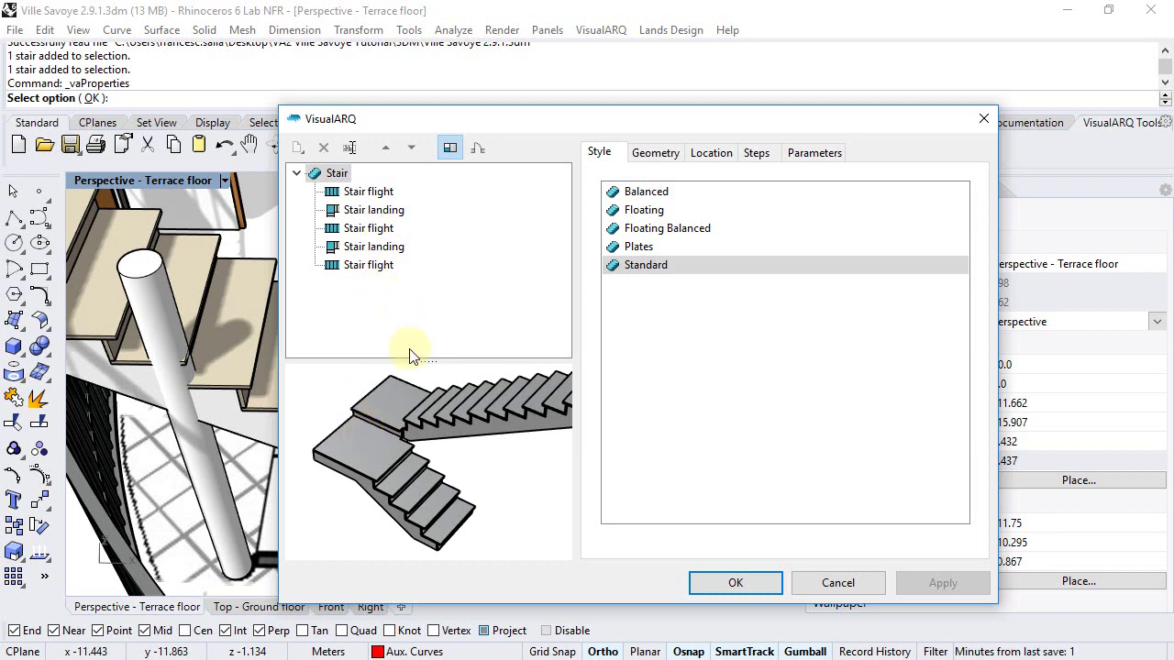
drag(379, 440, 476, 401)
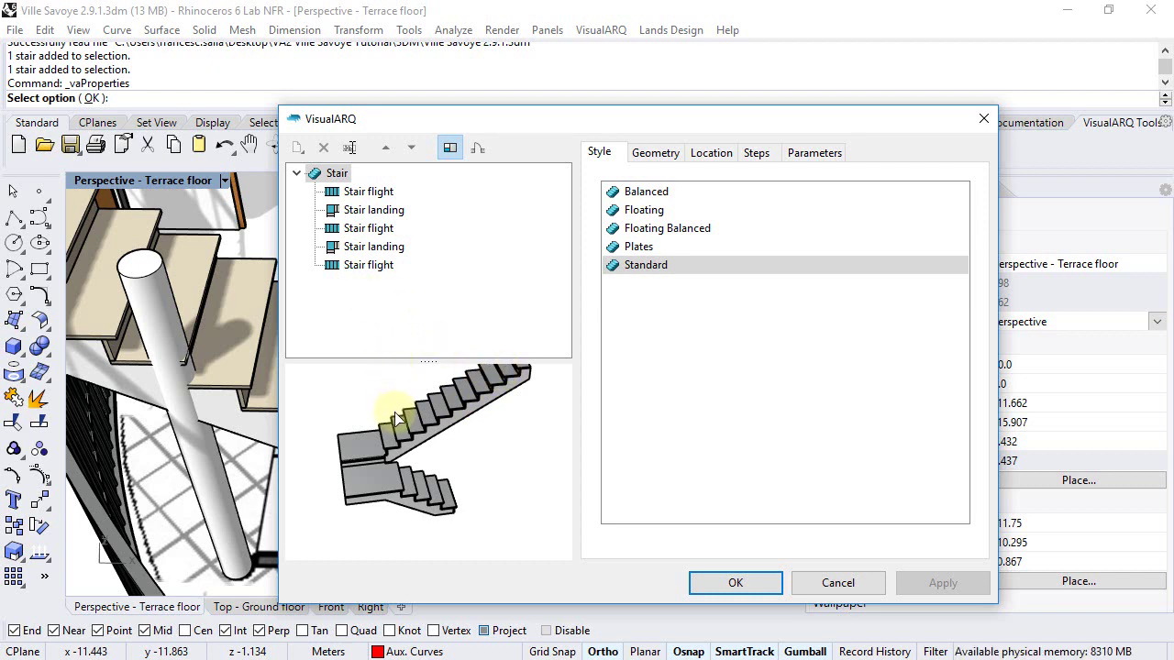
right_drag(380, 419, 373, 313)
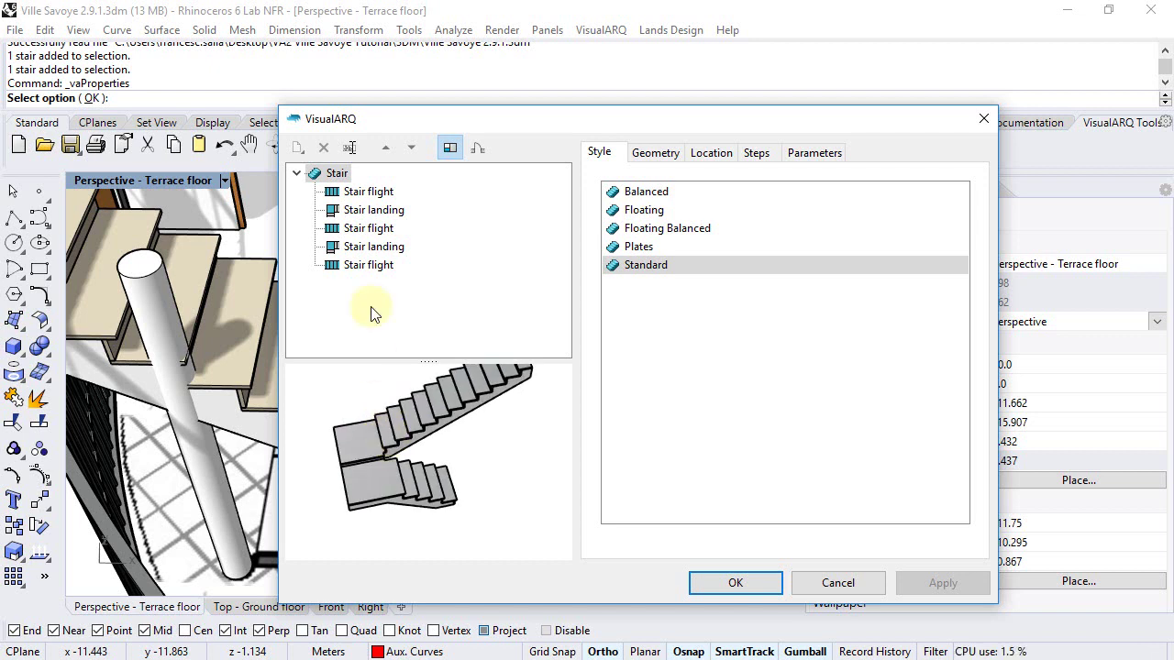
click(357, 210)
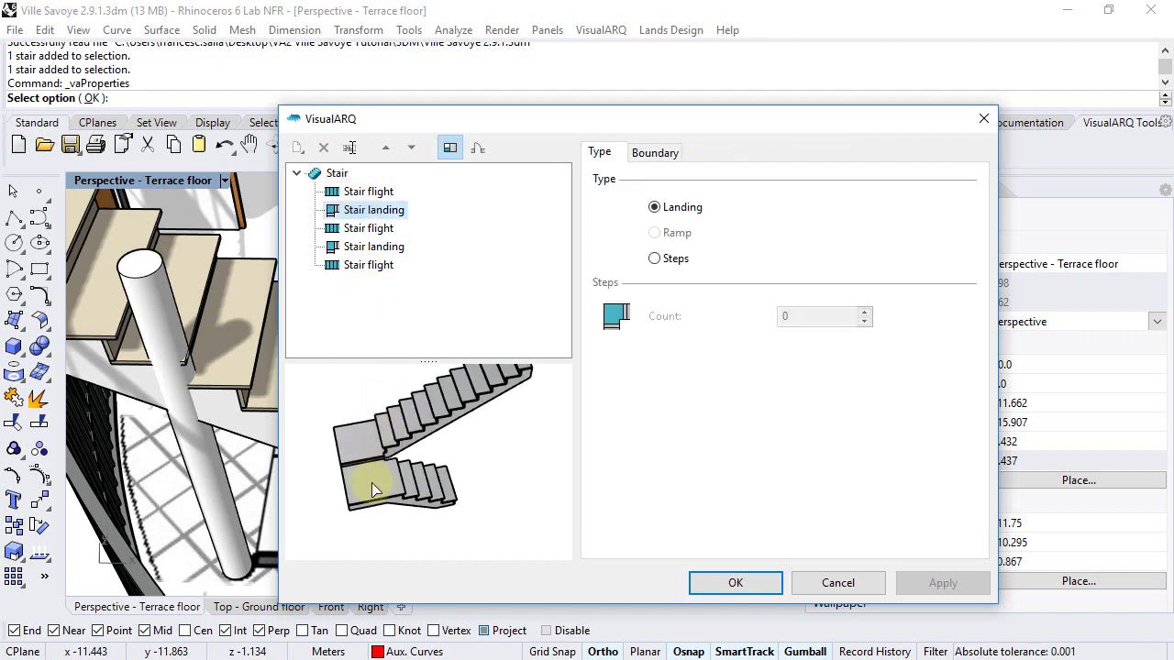
- Change the first Stair landing to Steps with a count of 3
scroll(373, 488, up, 1)
scroll(373, 489, up, 1)
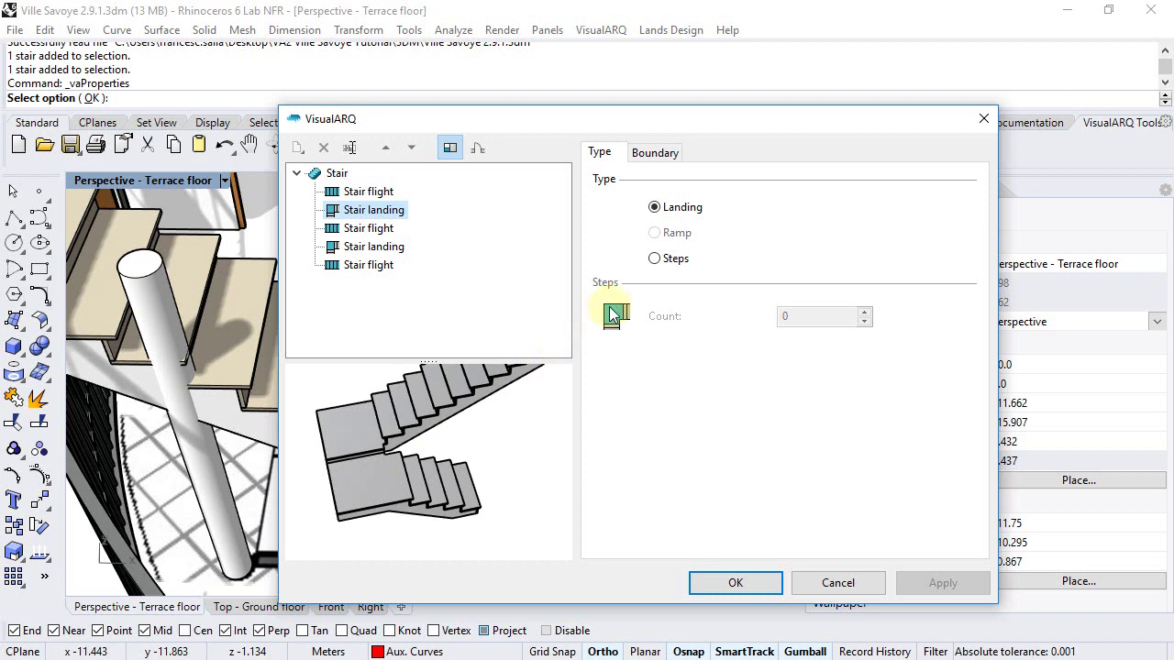
click(654, 261)
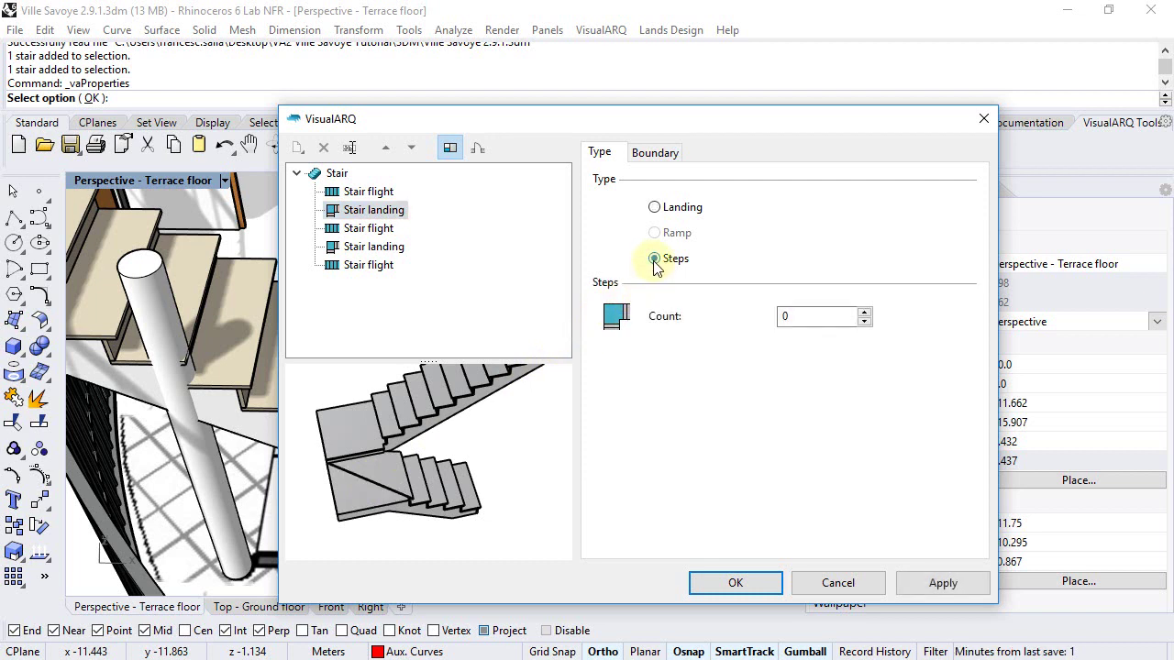
click(863, 312)
click(863, 312)
click(864, 312)
right_drag(490, 472, 445, 489)
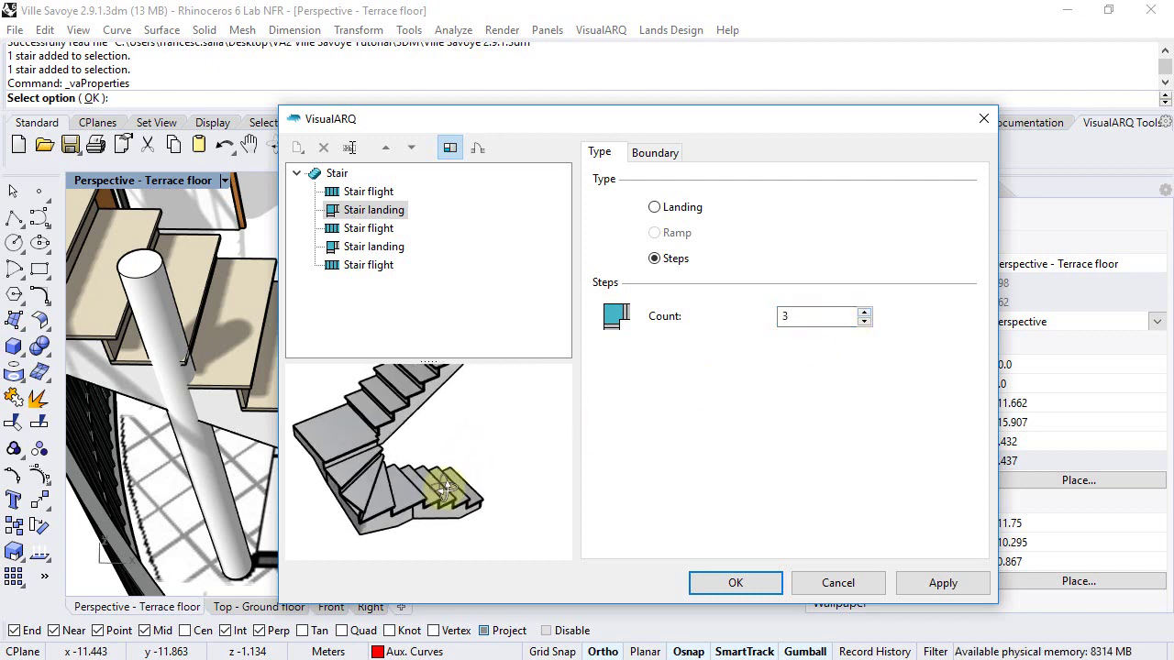
- Change the second Stair landing to Steps with a count of 3
click(369, 248)
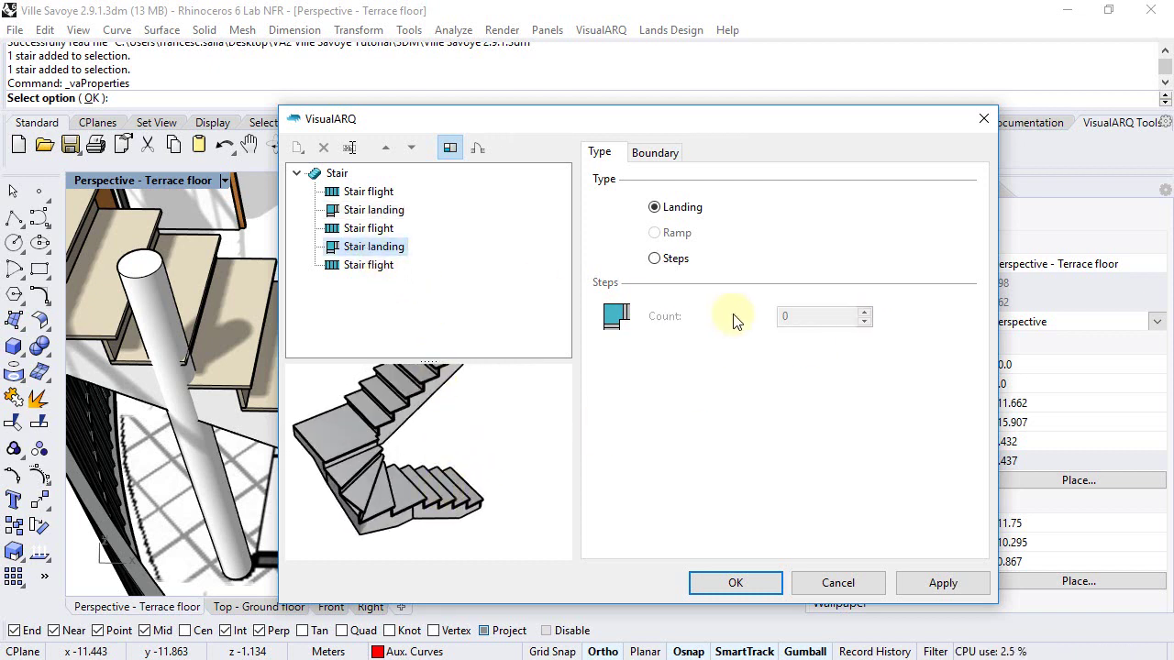
click(668, 258)
click(863, 311)
click(864, 311)
click(864, 312)
right_drag(505, 465, 435, 484)
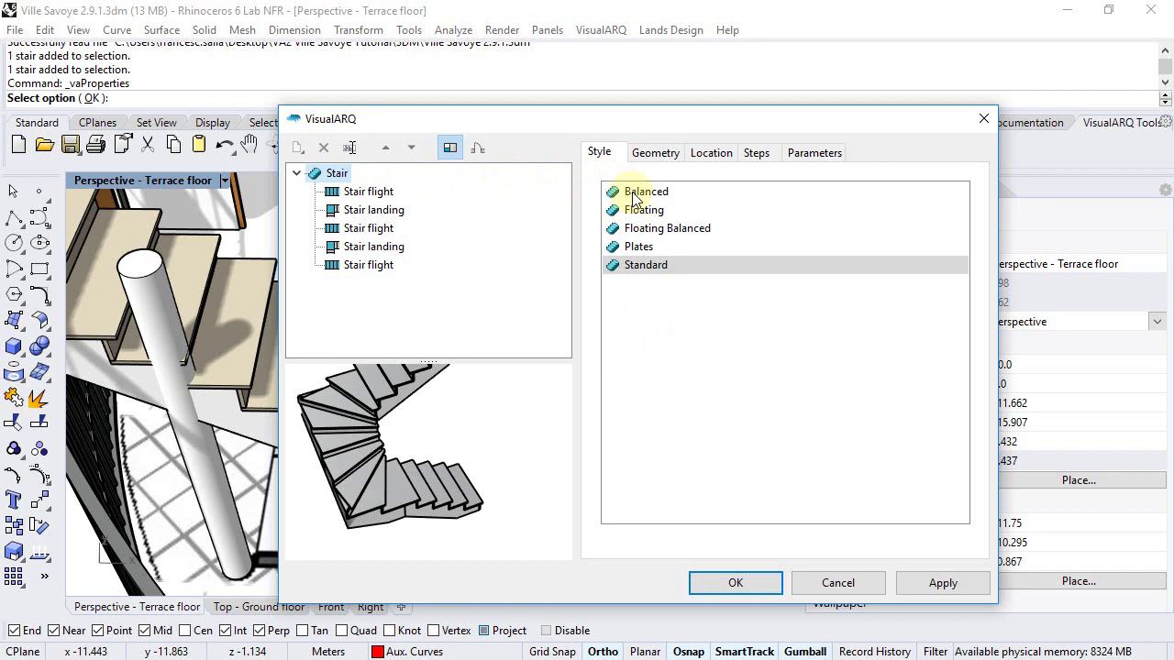
- Apply the Balanced style to the stair, then reselect the first landing
click(633, 194)
mouse_move(433, 415)
mouse_down()
mouse_move(426, 438)
mouse_move(427, 398)
mouse_move(425, 413)
mouse_up()
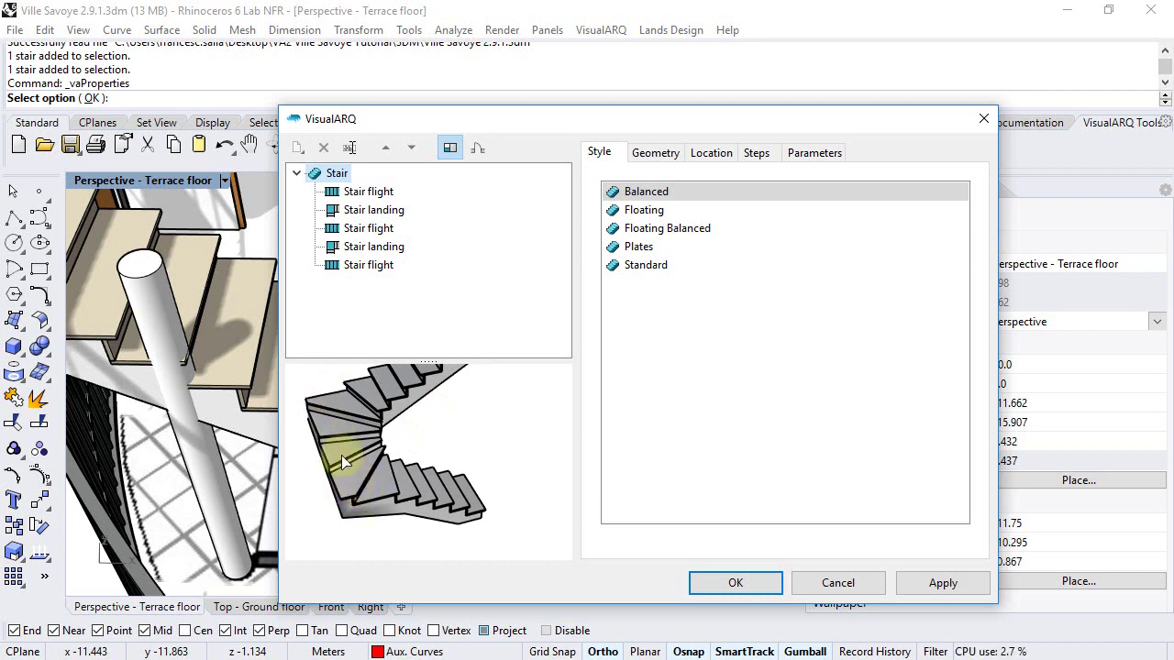
click(360, 211)
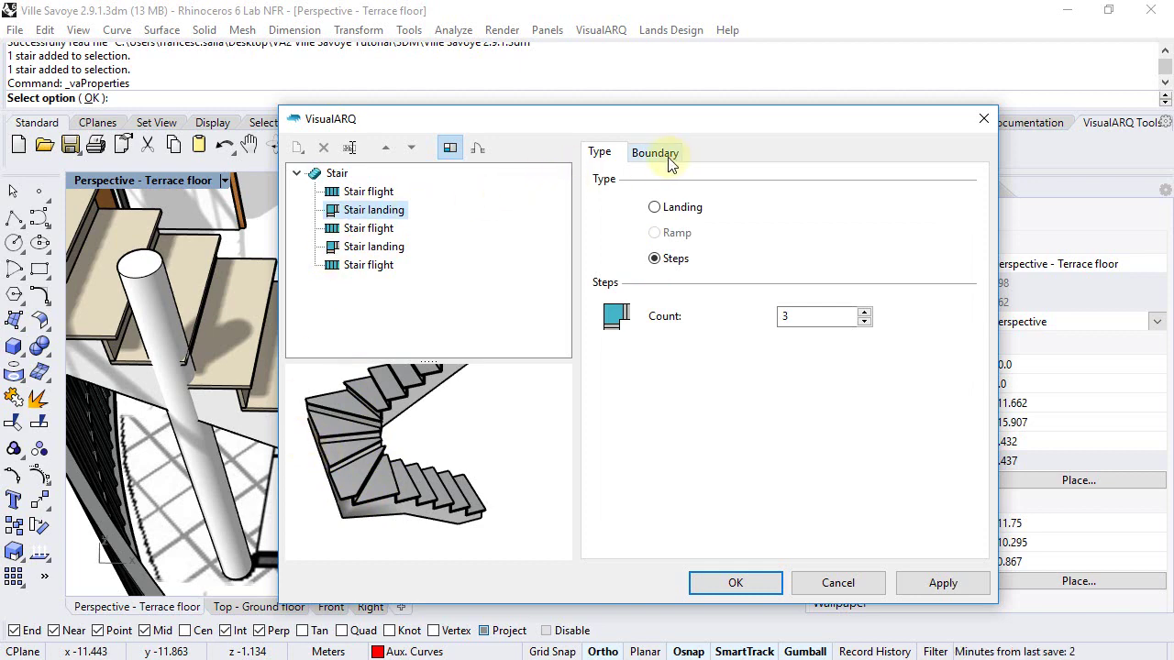
click(653, 154)
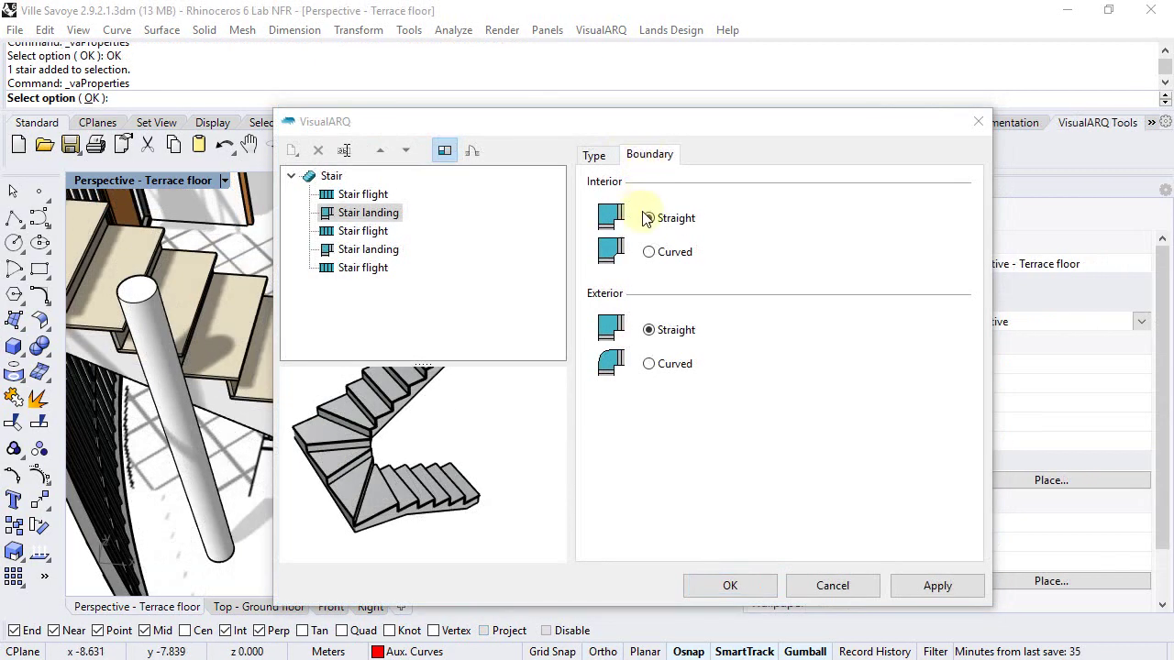
- Set the boundary edges of the first and second Stair landings to Curved
click(648, 364)
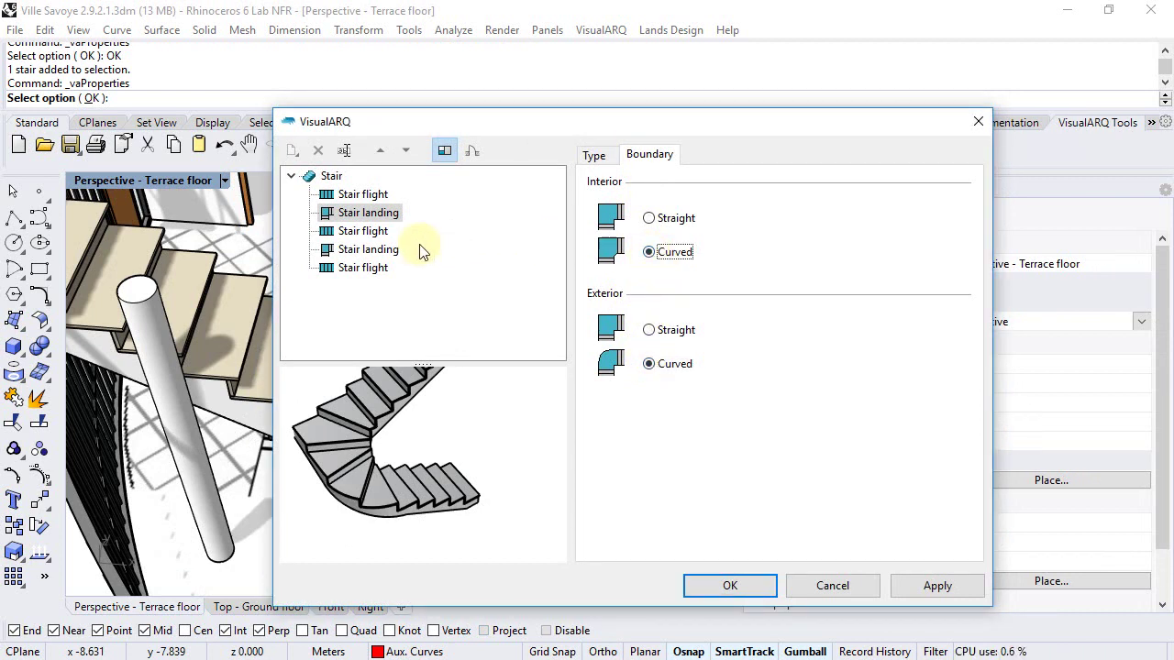
click(367, 251)
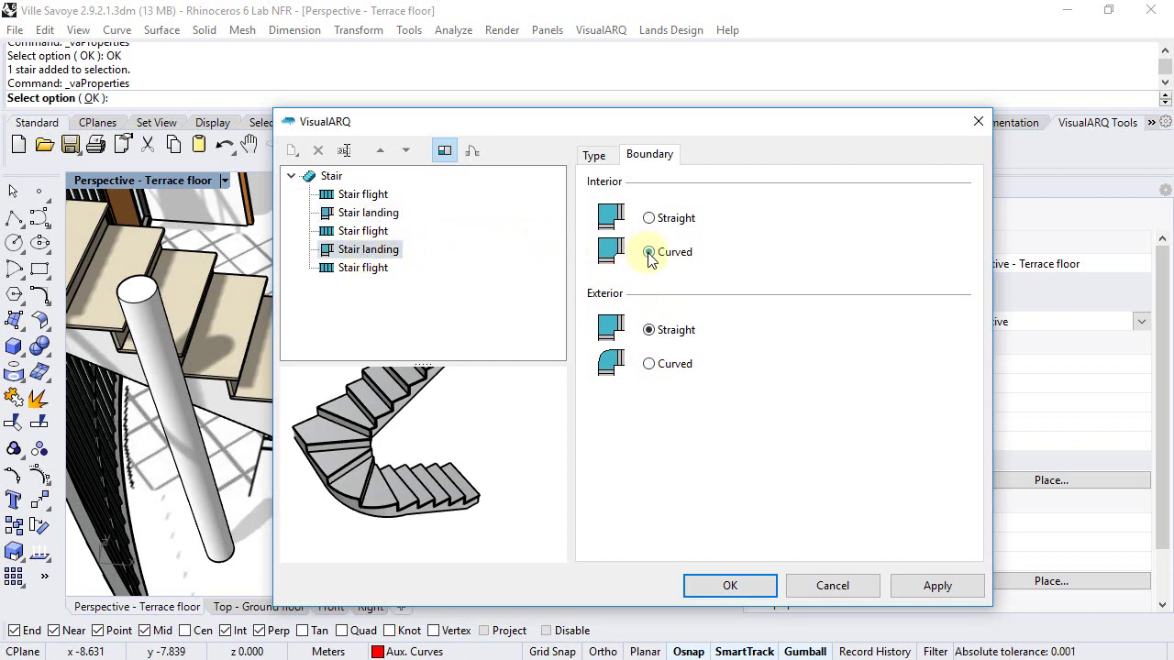
click(649, 365)
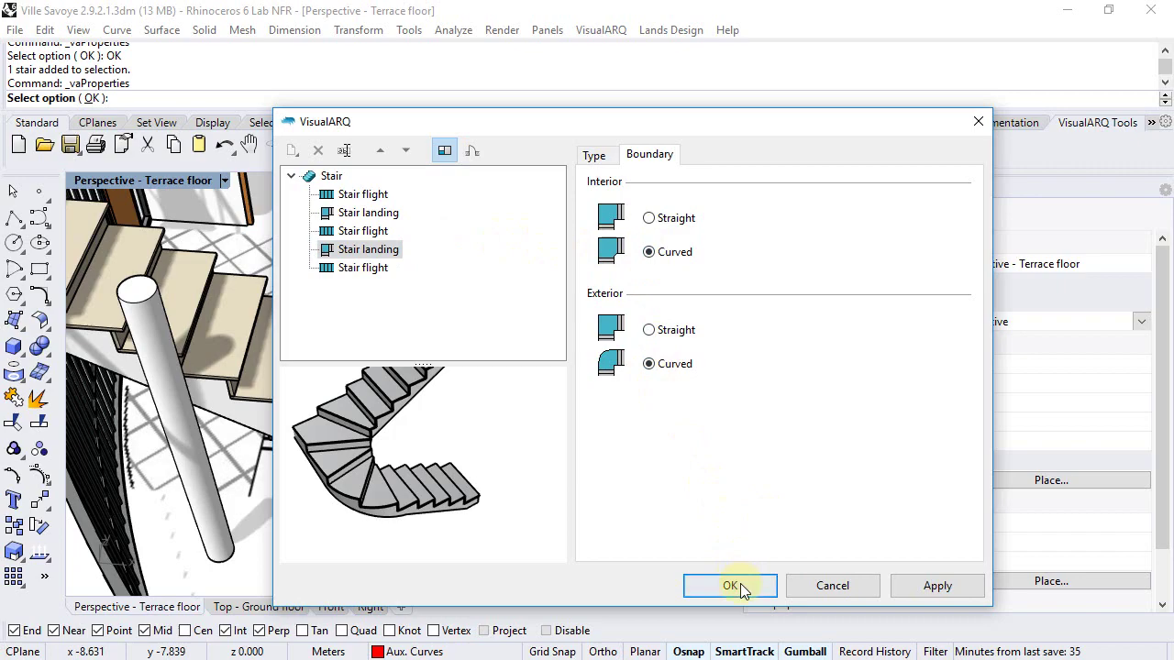